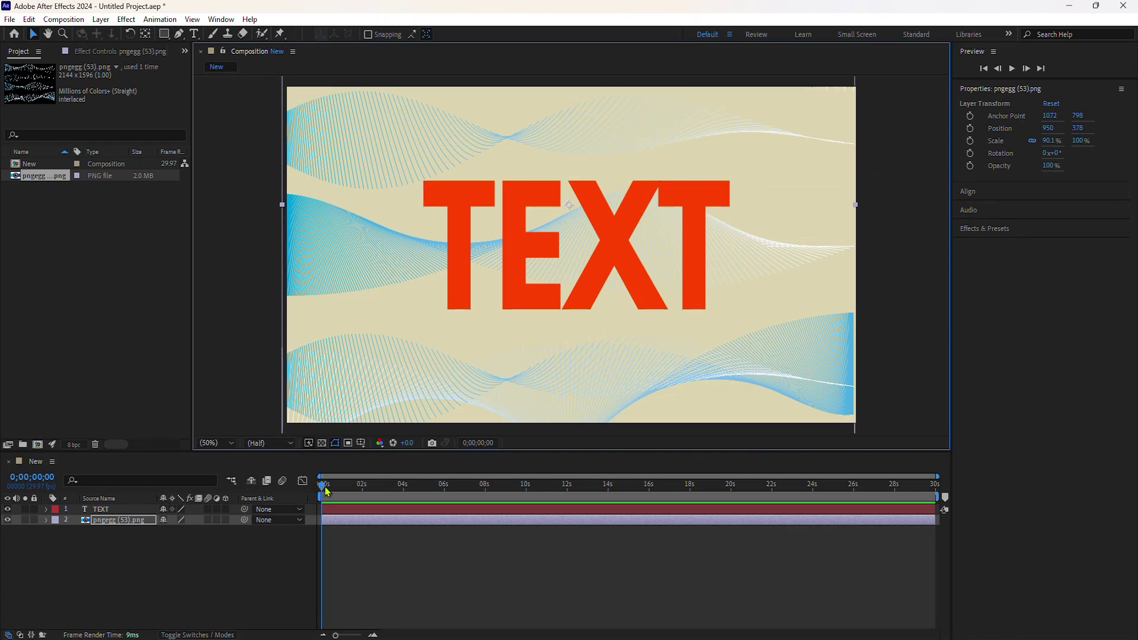
Turn on the transparency grid and change the TEXT layer's fill to orange FF9000.
click(115, 520)
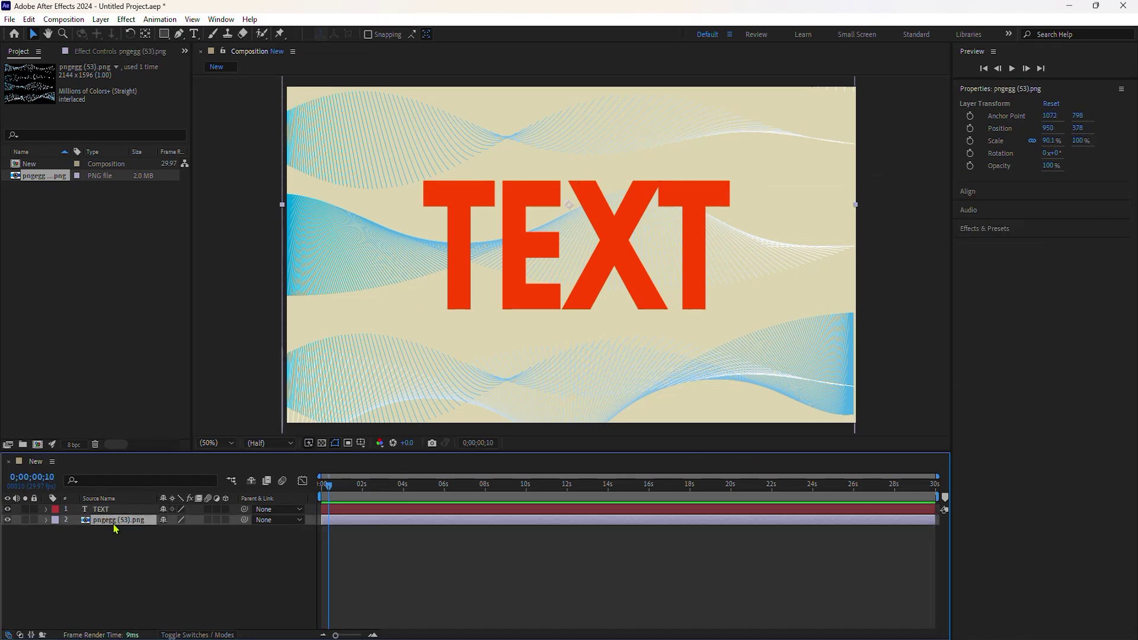
click(322, 443)
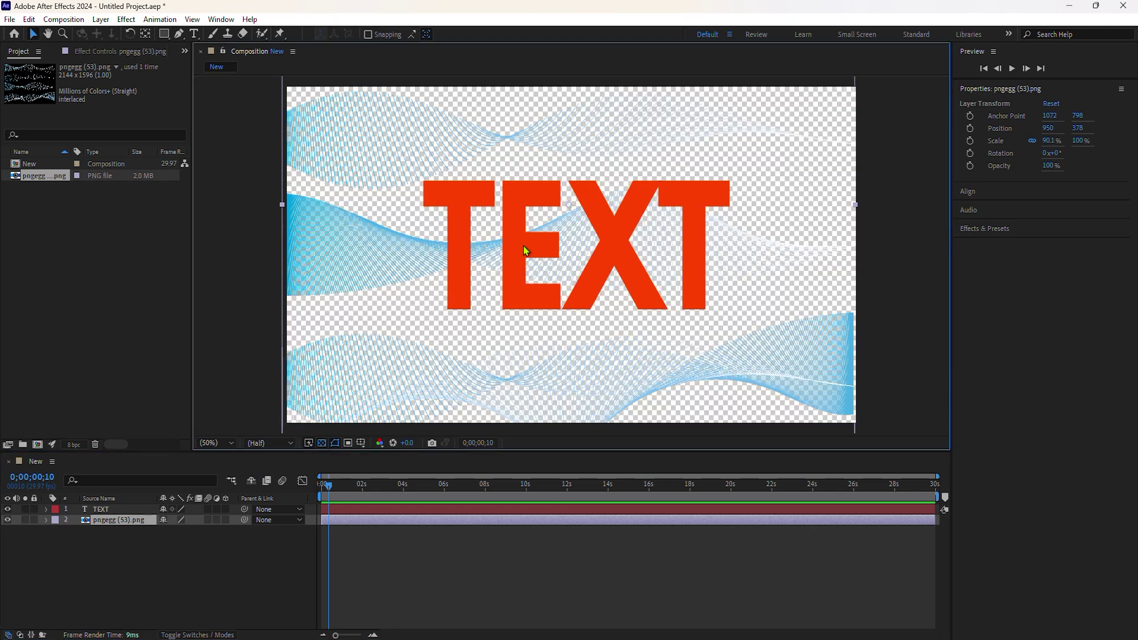
click(110, 510)
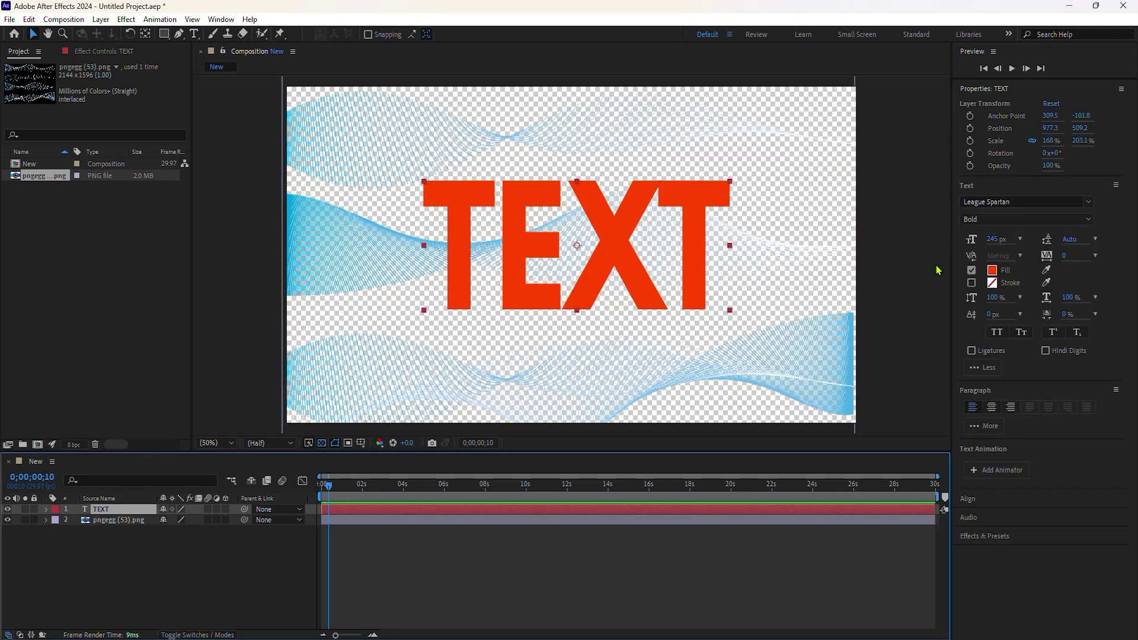
click(992, 270)
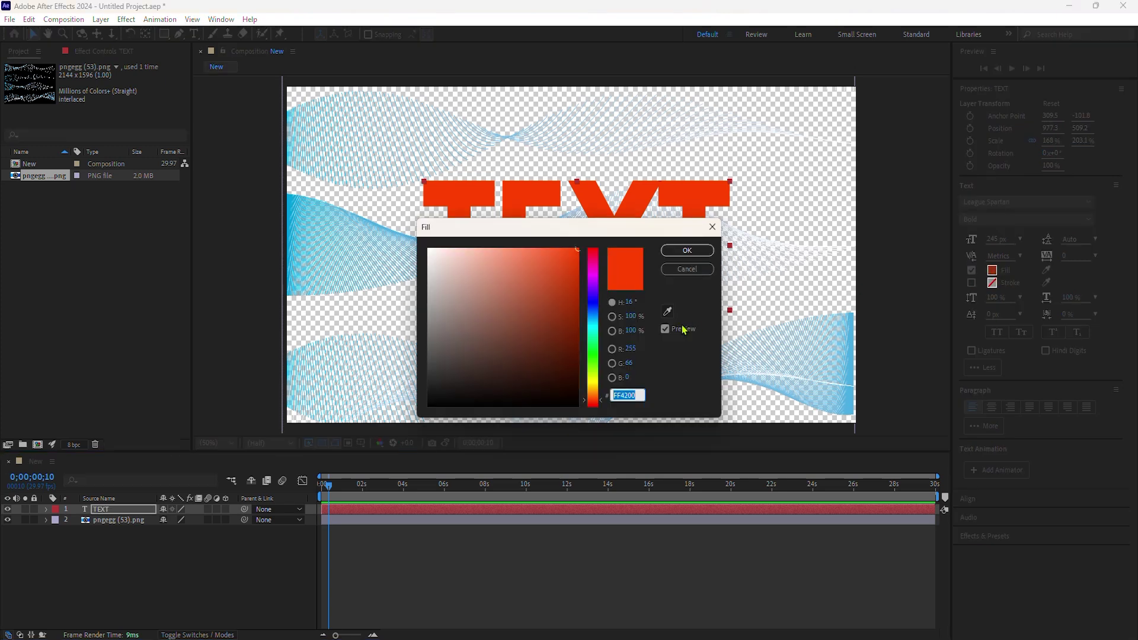
drag(587, 387, 595, 393)
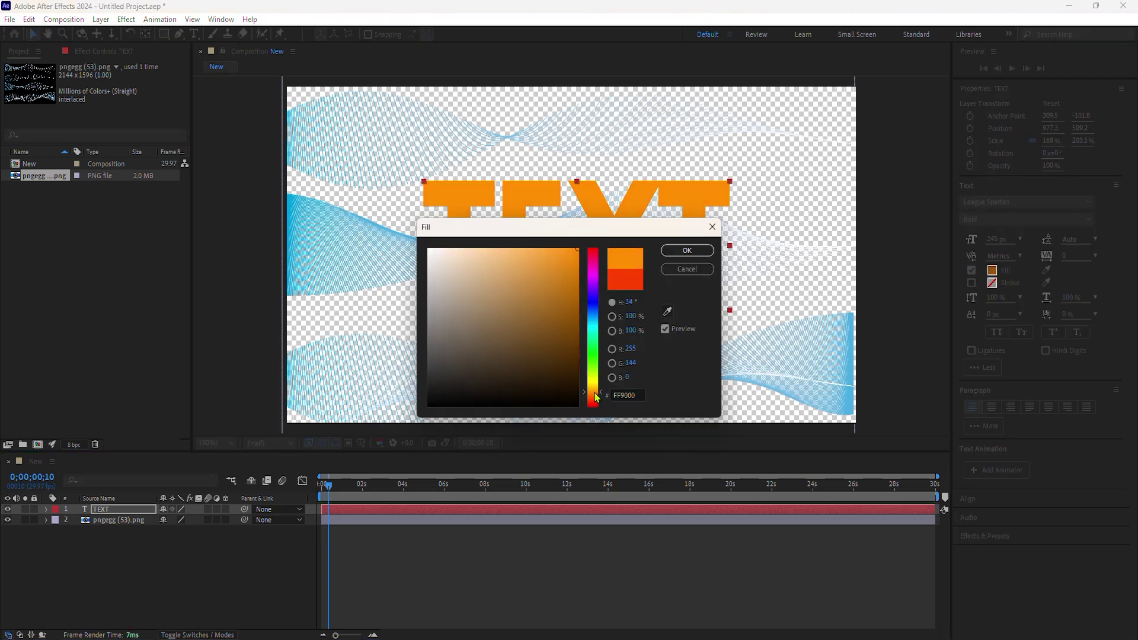
click(689, 251)
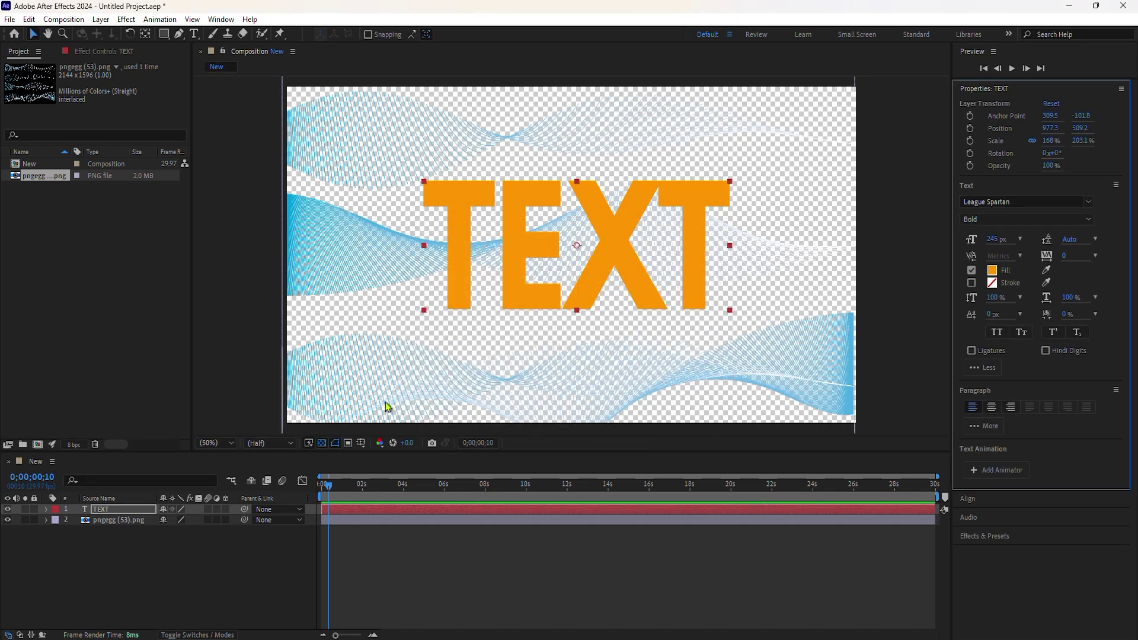
click(108, 520)
Add Channel > Set Matte to the TEXT layer with Take Matte From Layer set to 2. pngegg (53).png.
click(110, 511)
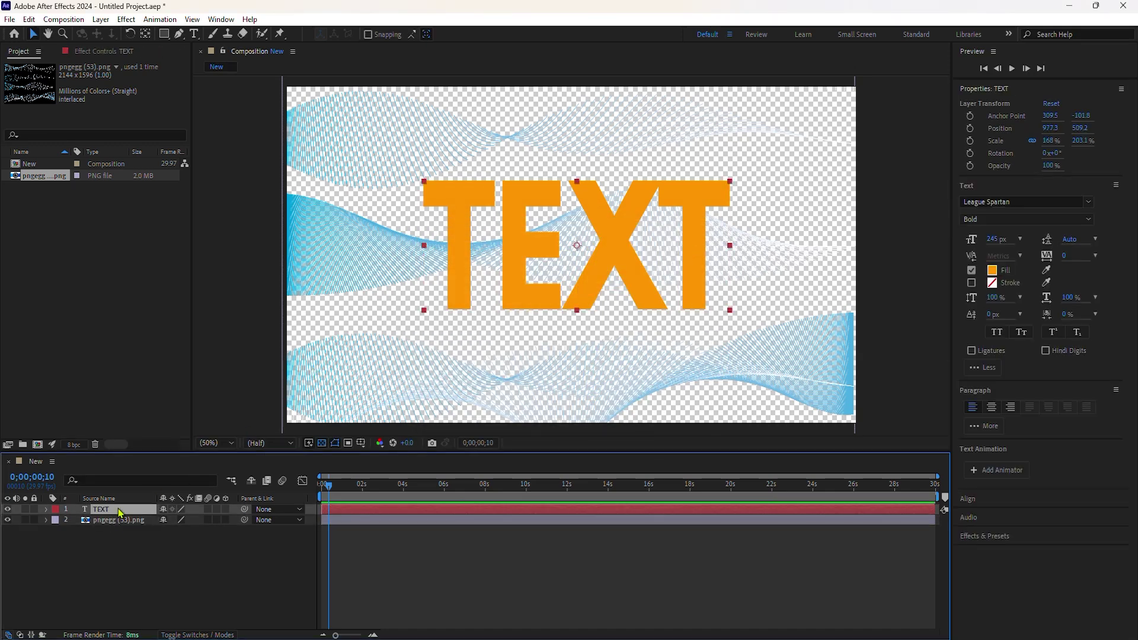
click(99, 520)
click(98, 511)
click(123, 19)
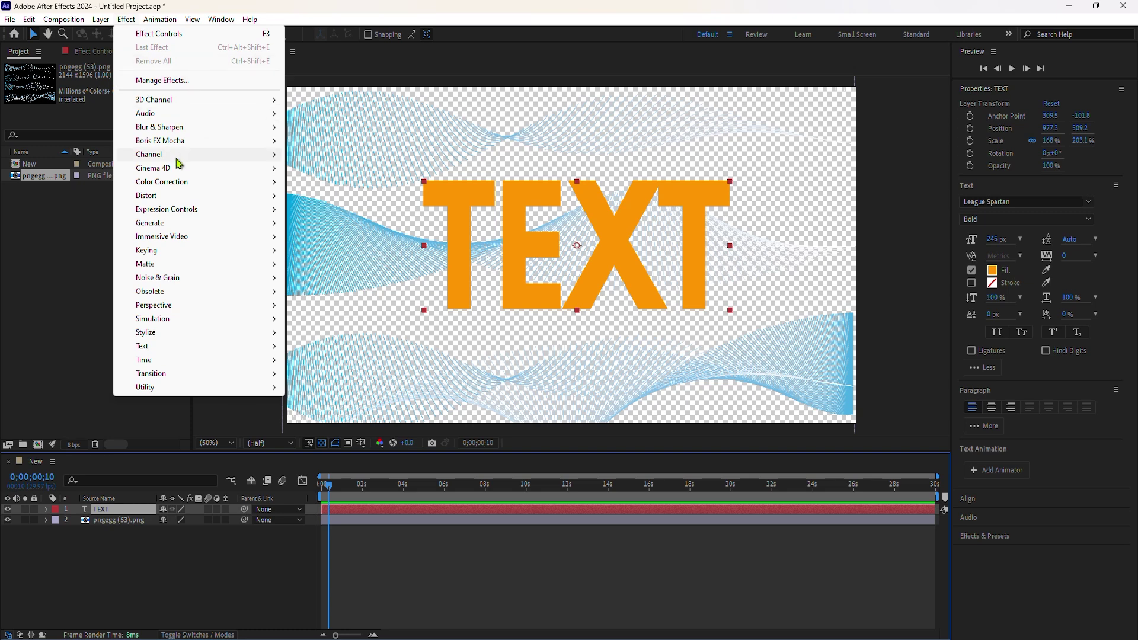
mouse_move(179, 155)
click(320, 291)
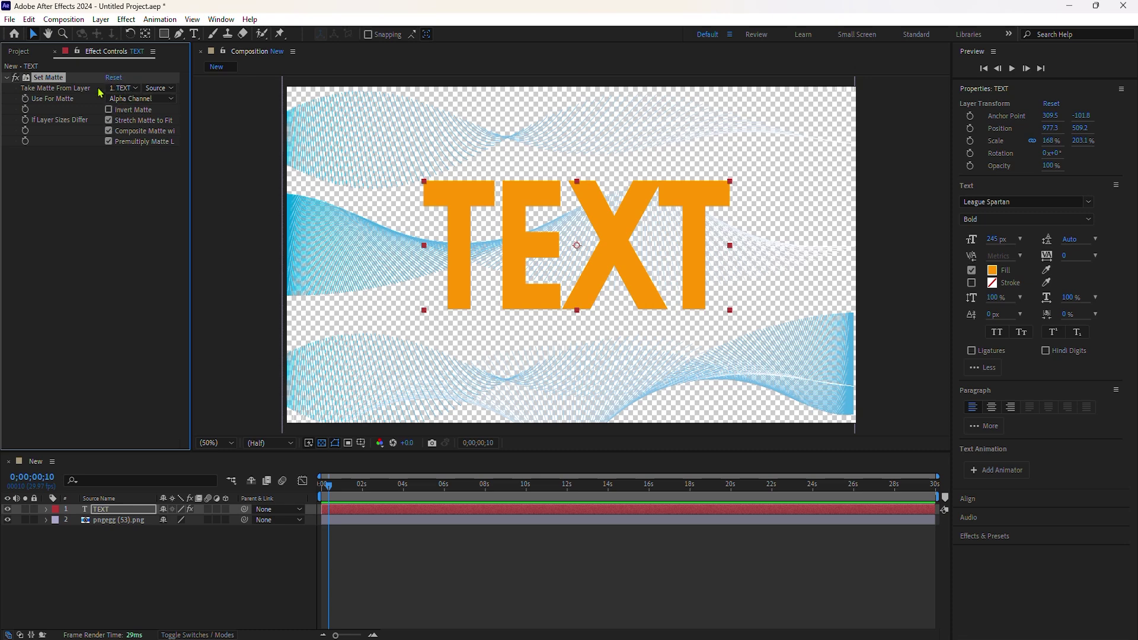
click(125, 88)
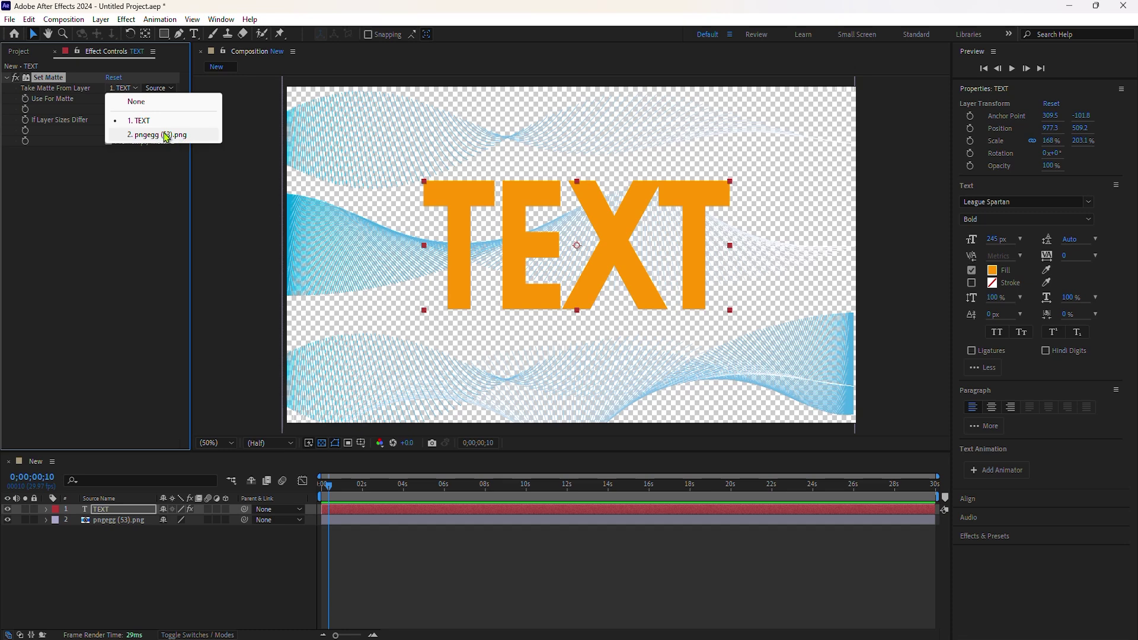
click(167, 135)
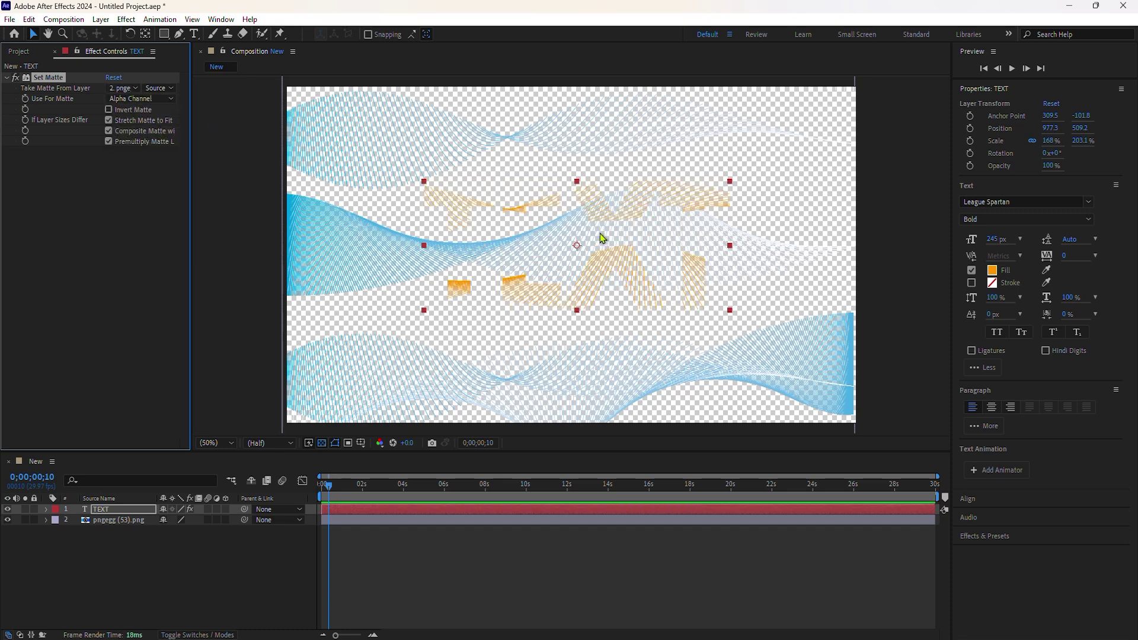
Scale the TEXT layer up to about 227.2%×303.4% and enable Invert Matte.
drag(733, 316, 759, 336)
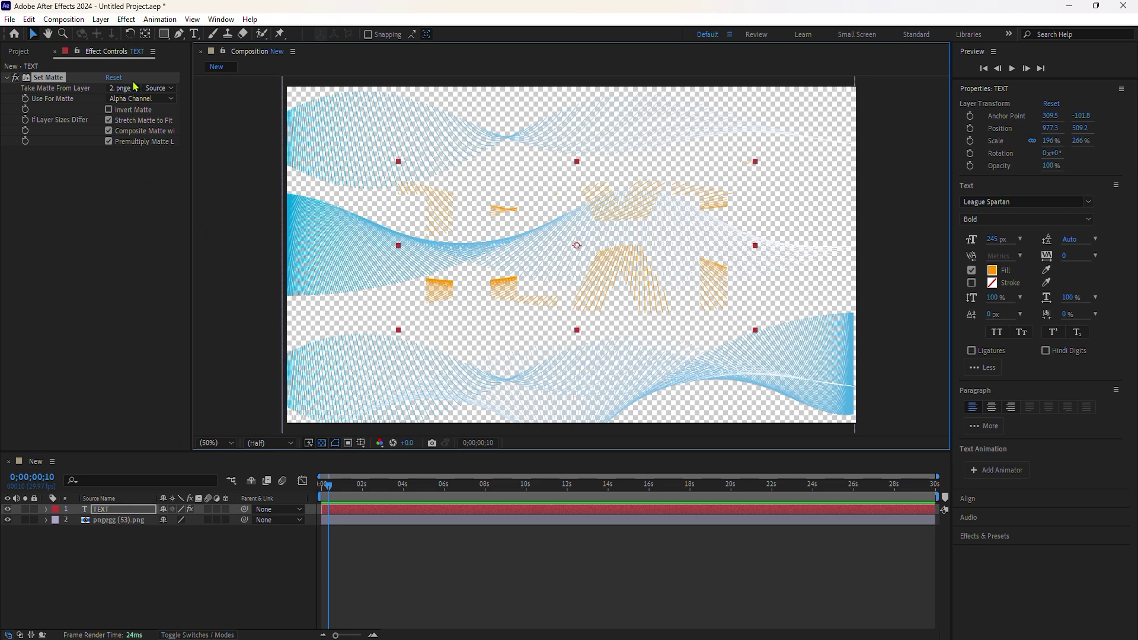
click(109, 111)
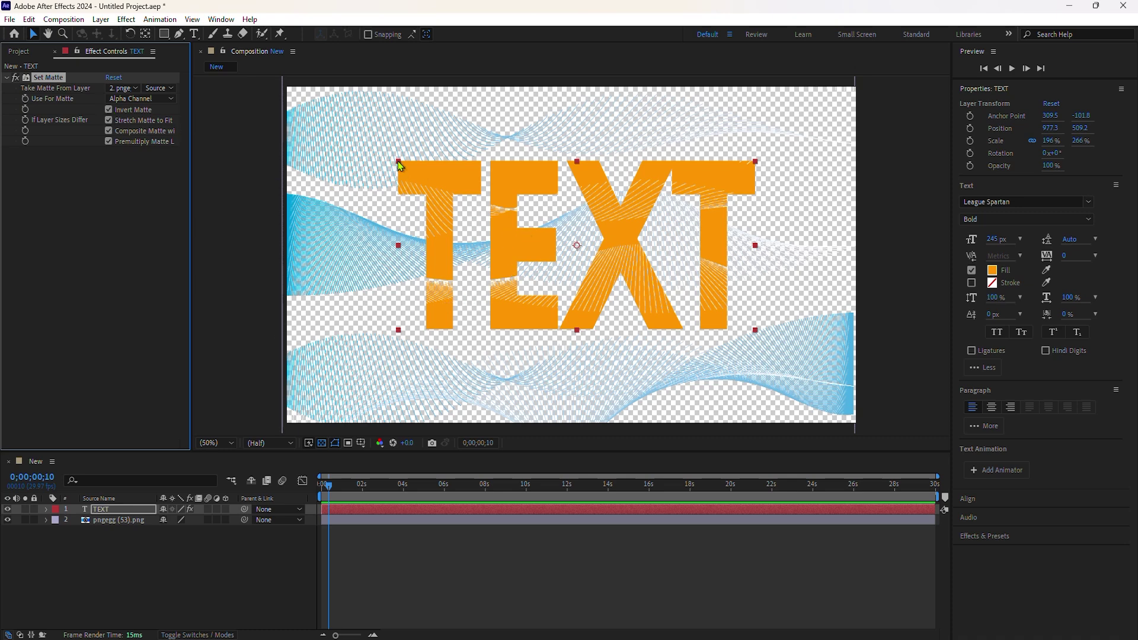
drag(400, 166, 370, 150)
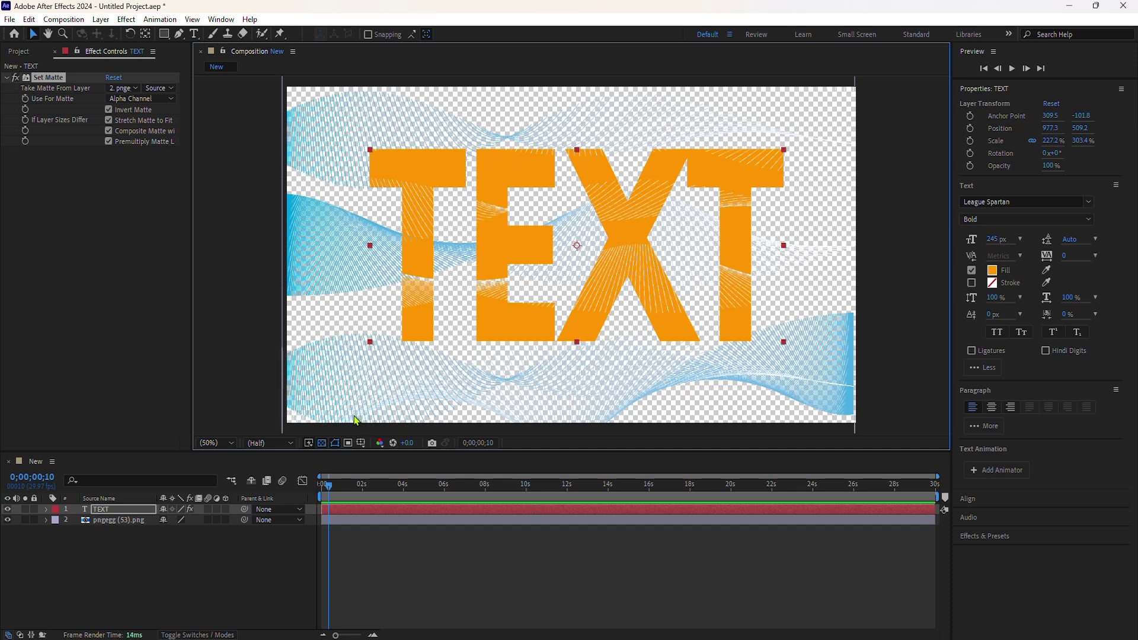
Toggle the transparency grid off and back on, then select the pngegg and TEXT layers.
click(321, 444)
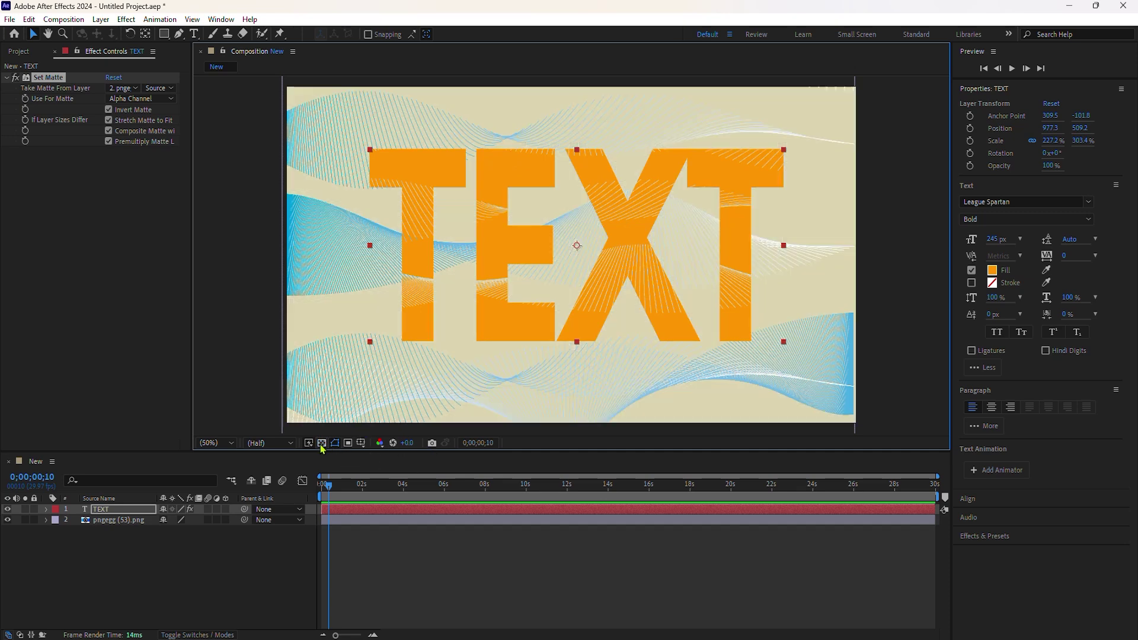
click(322, 444)
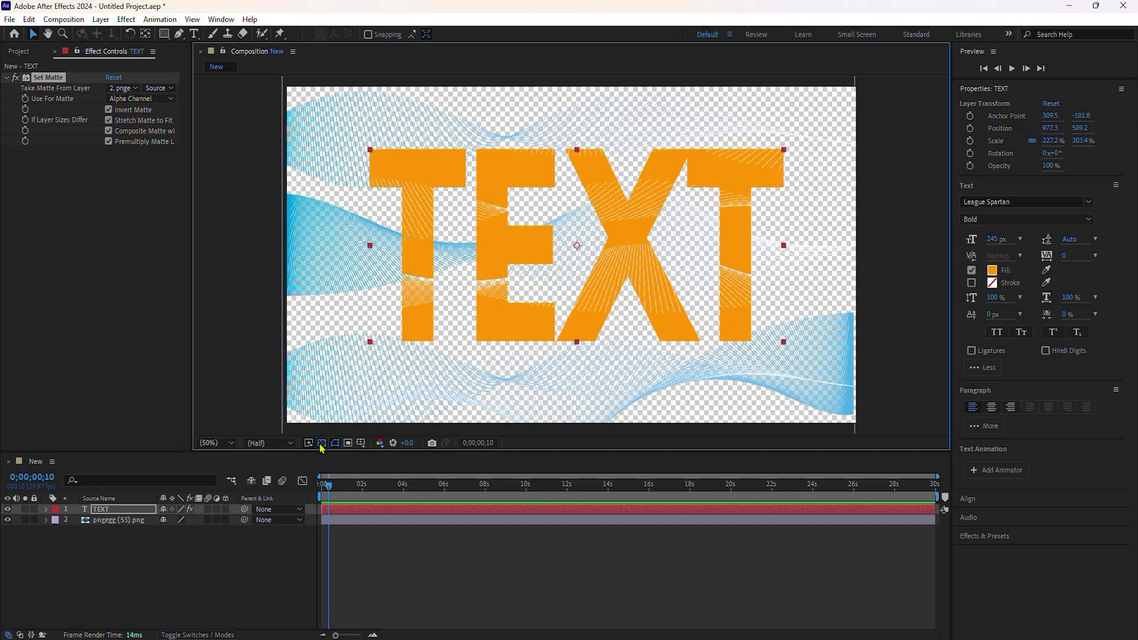
click(293, 403)
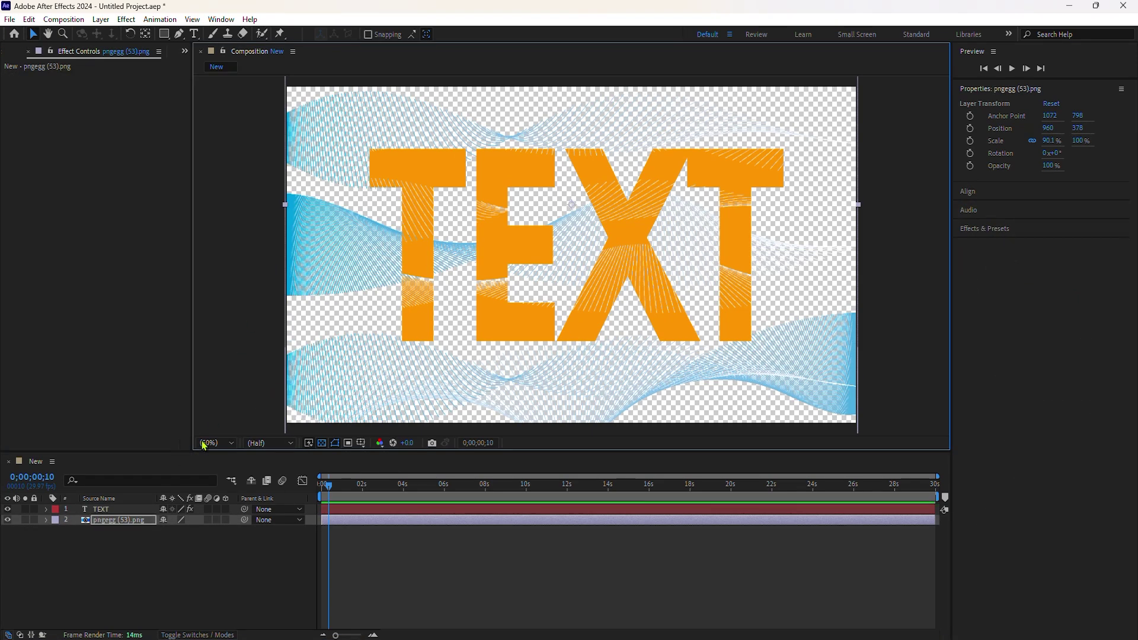
click(415, 306)
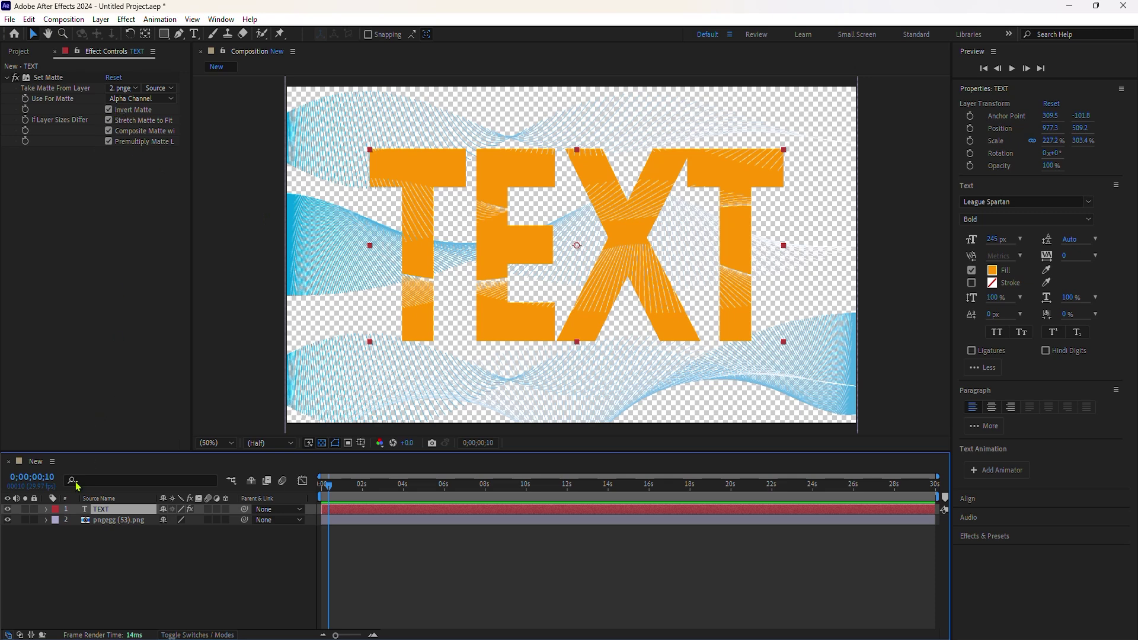
Toggle the blue wave image's visibility and move TEXT down-right to position 977.5, 531.2.
click(7, 520)
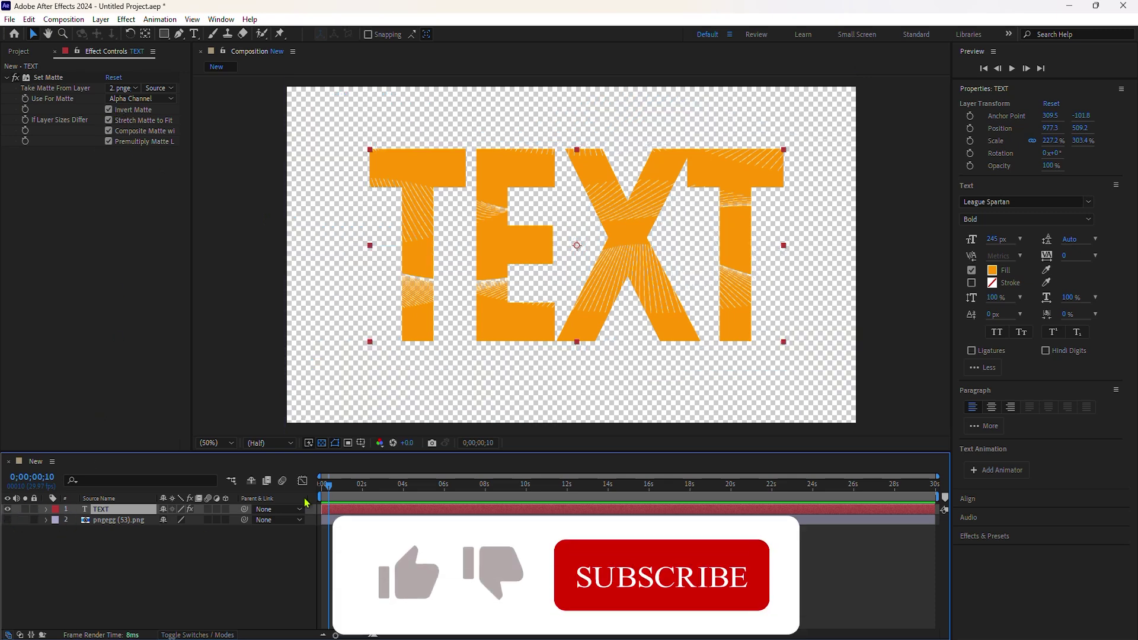
click(7, 521)
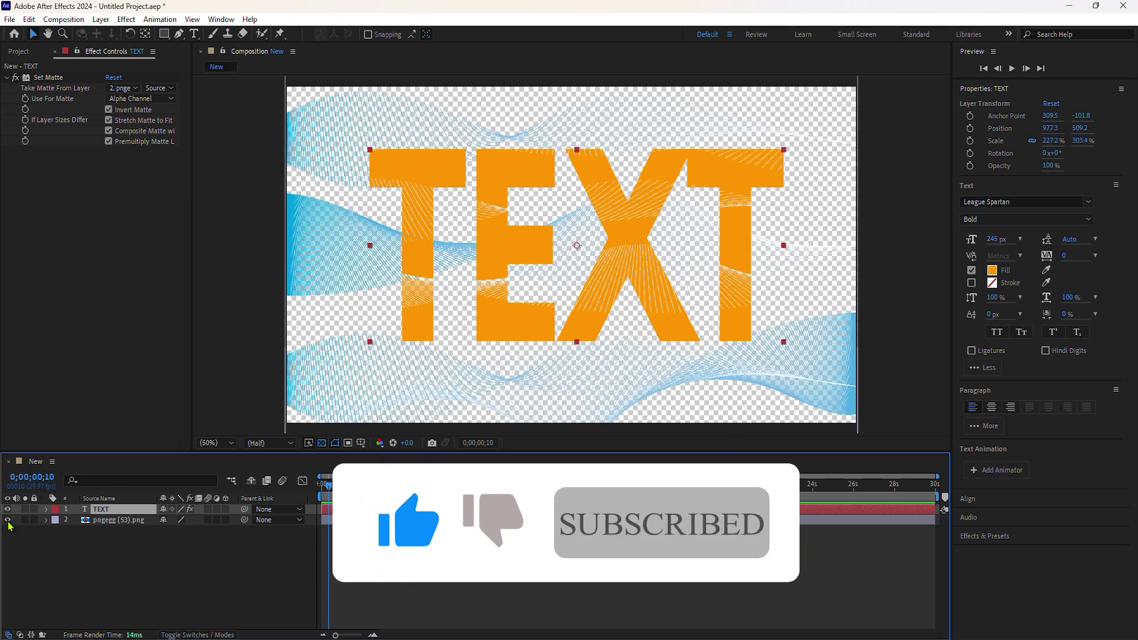
click(7, 521)
click(7, 521)
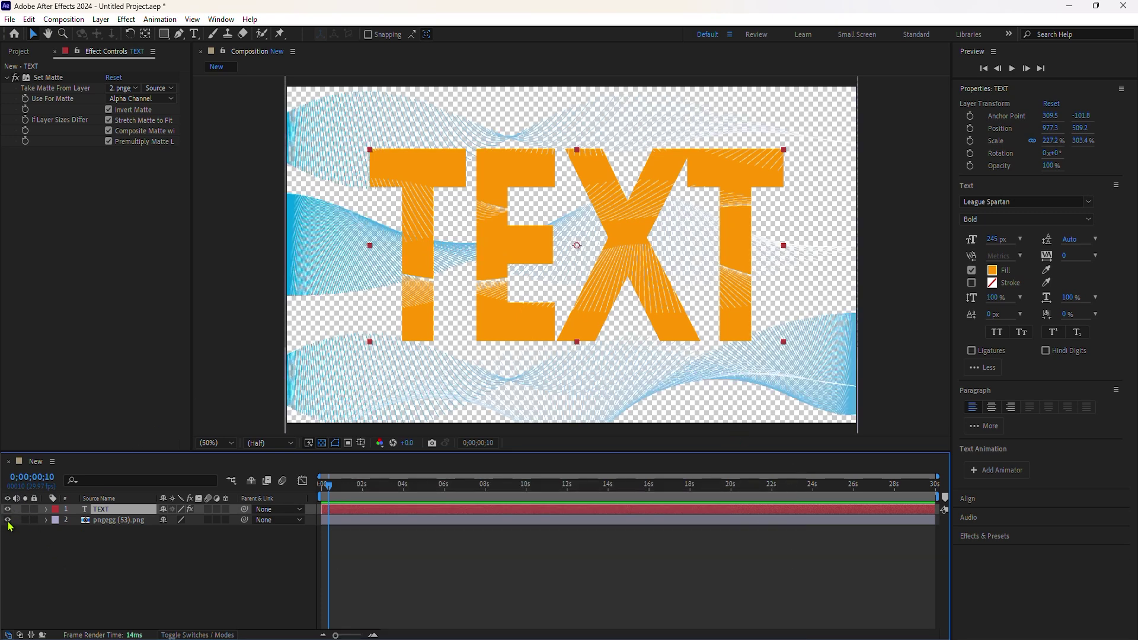
click(8, 520)
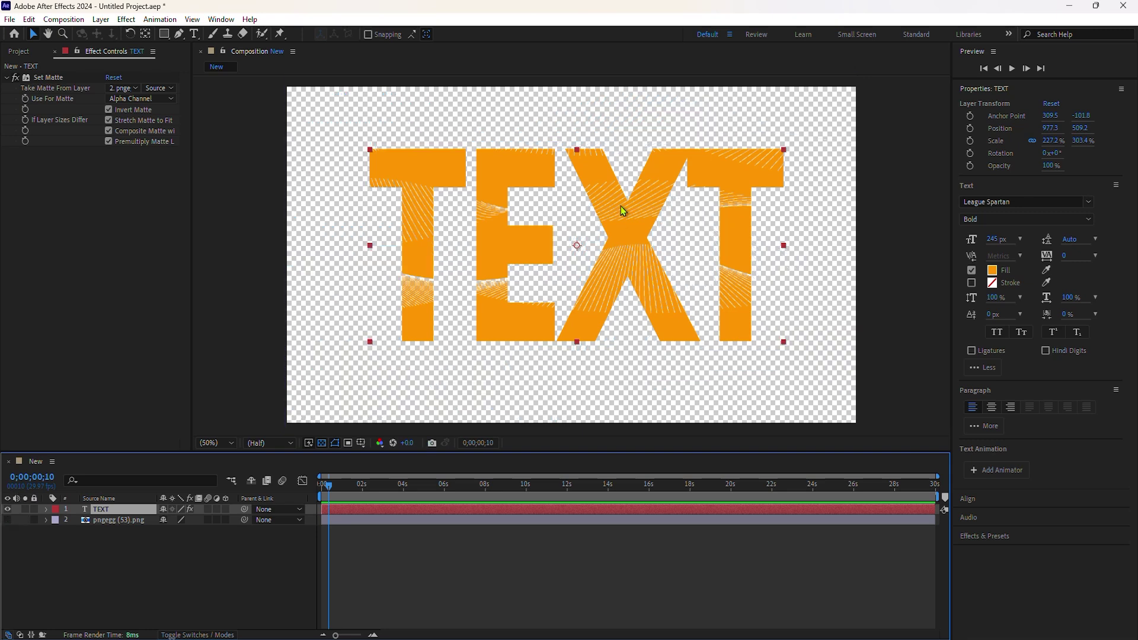
mouse_move(622, 211)
mouse_down()
mouse_move(624, 237)
mouse_move(627, 224)
mouse_up()
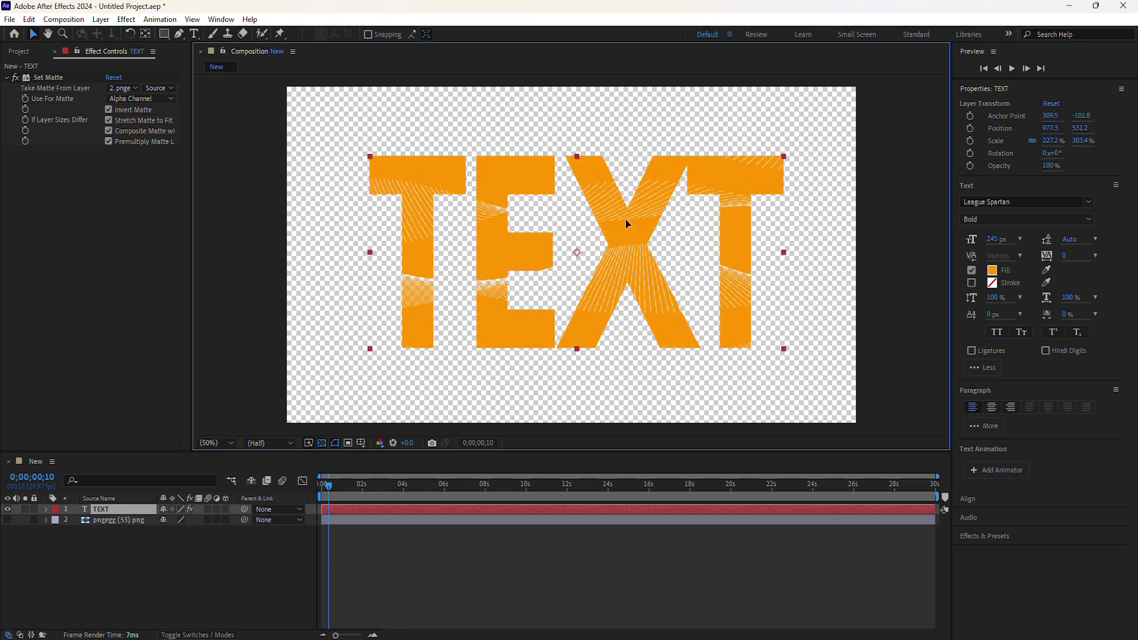
click(5, 527)
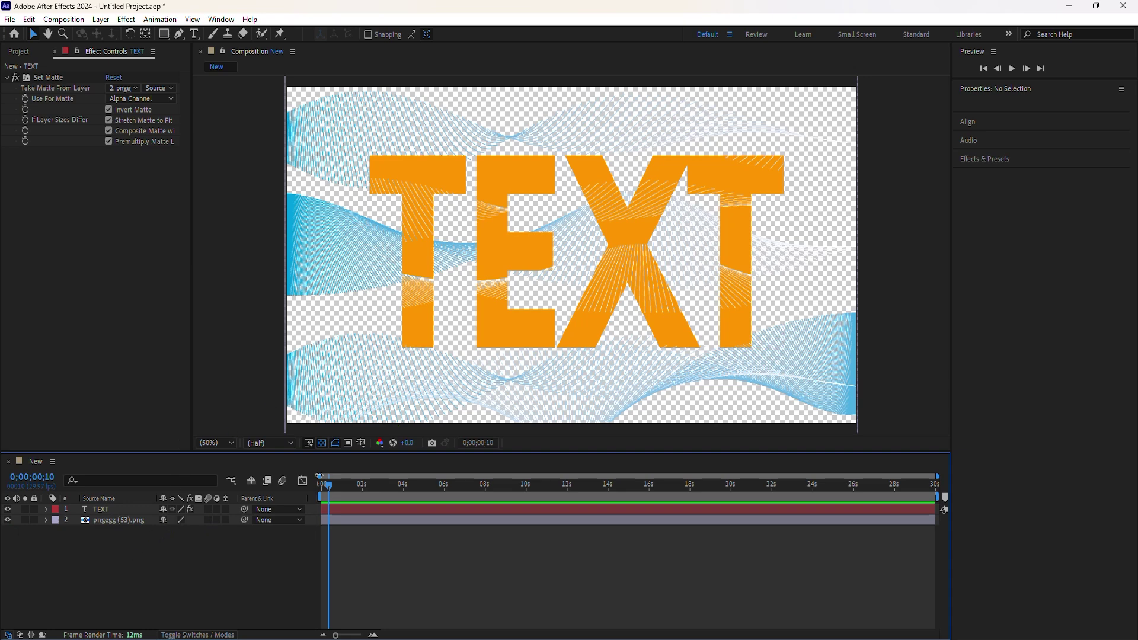
Show the beige background, toggle the wave image off and on, and select TEXT.
click(322, 444)
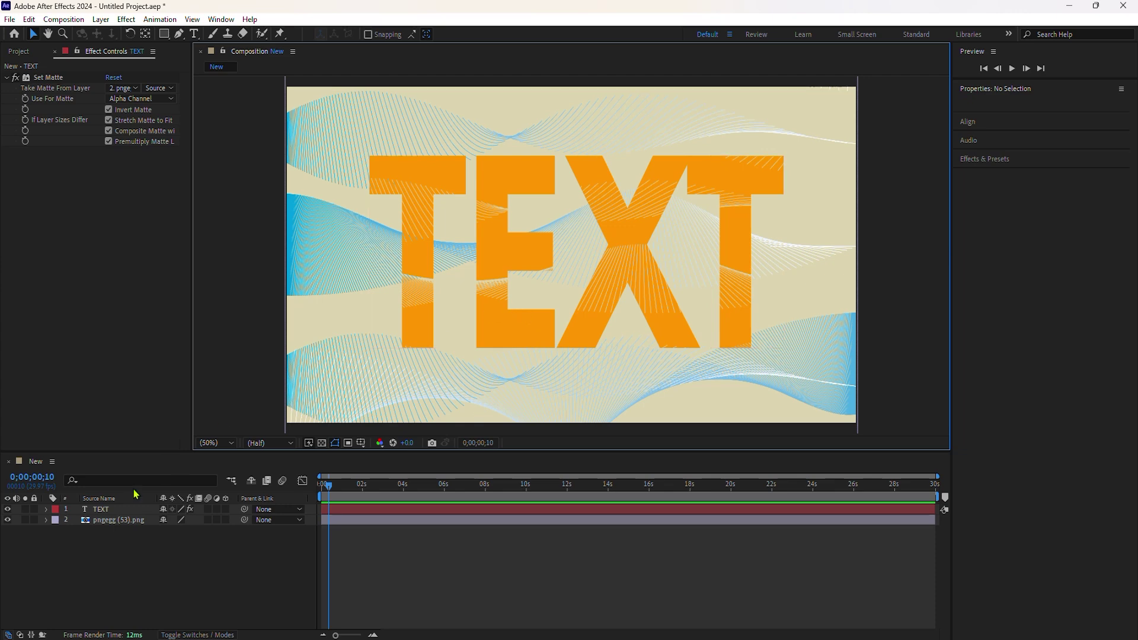
click(7, 520)
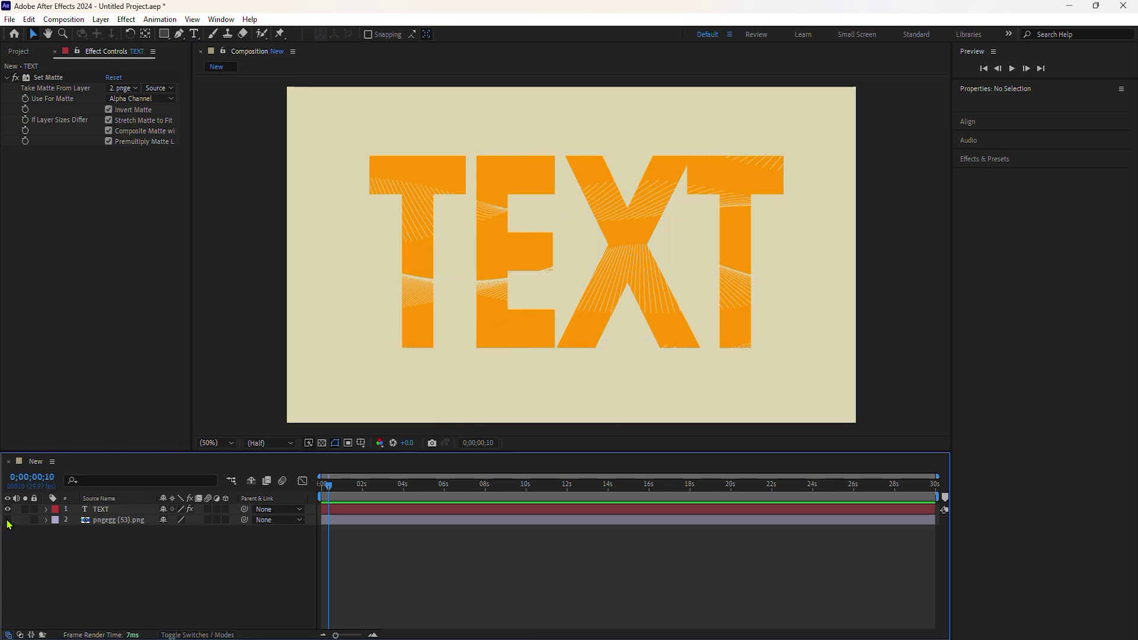
click(7, 520)
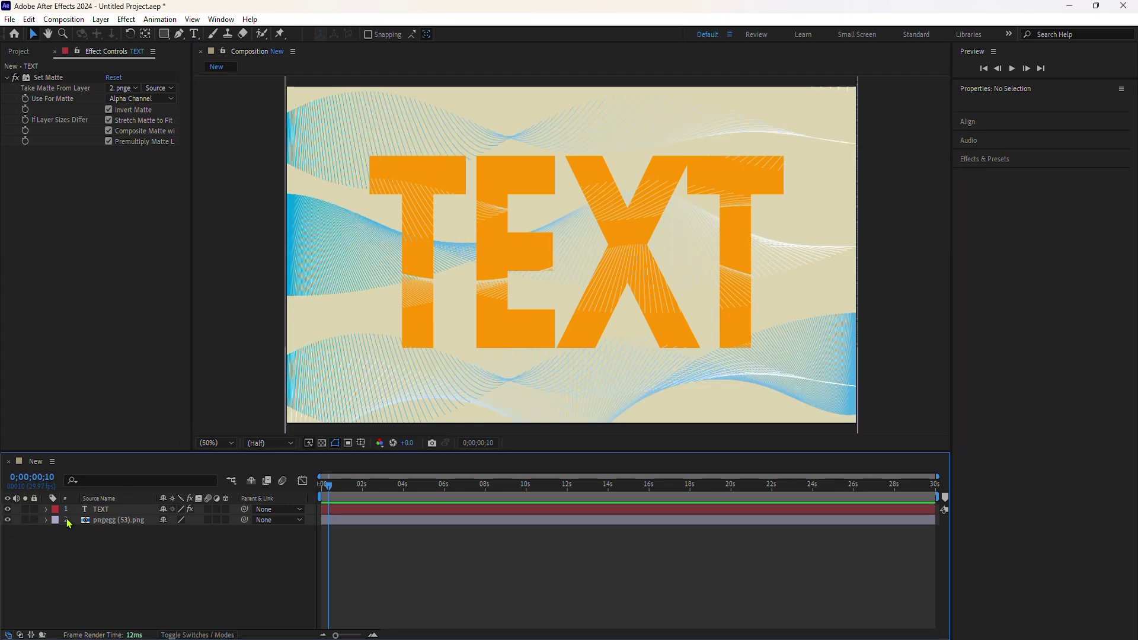
click(100, 509)
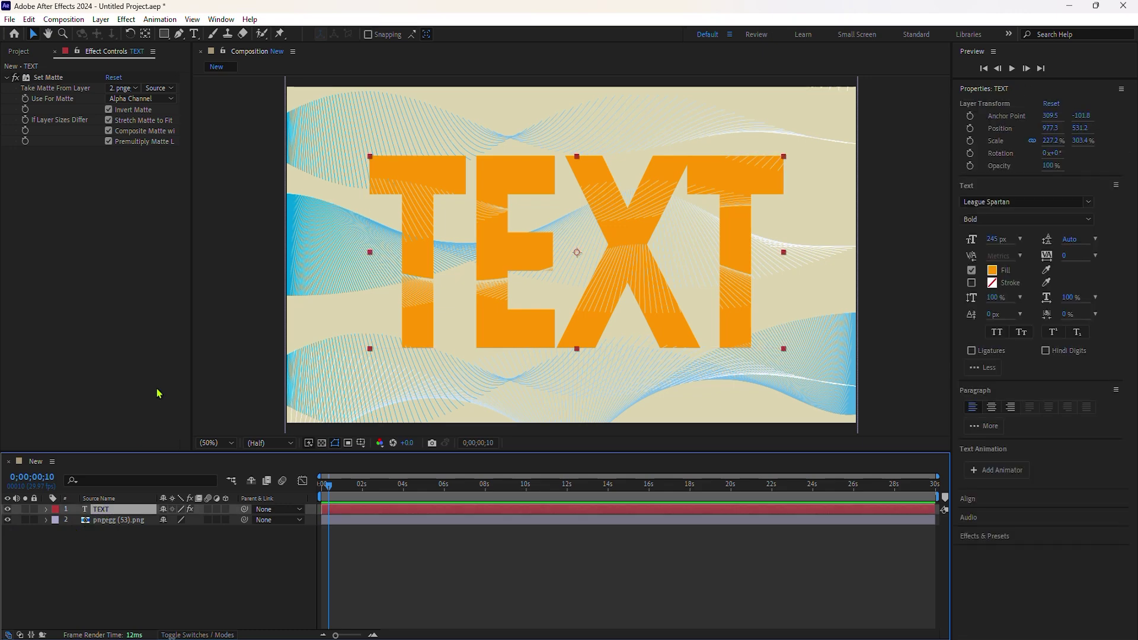
Try Effects & Masks as the Set Matte source, then revert it to Source.
click(169, 91)
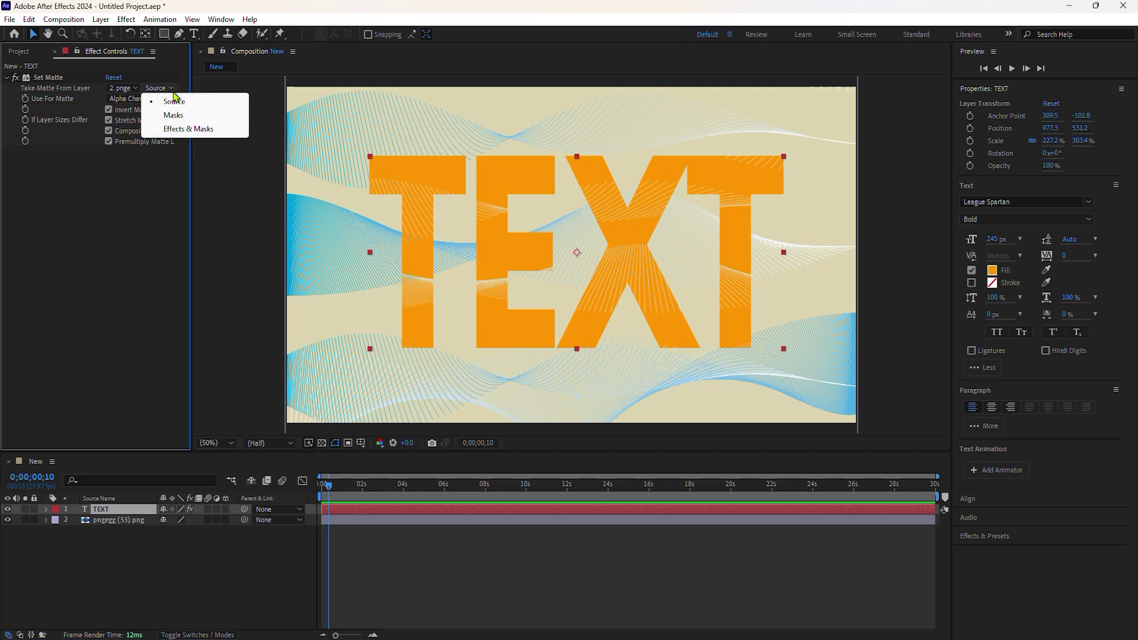
click(188, 130)
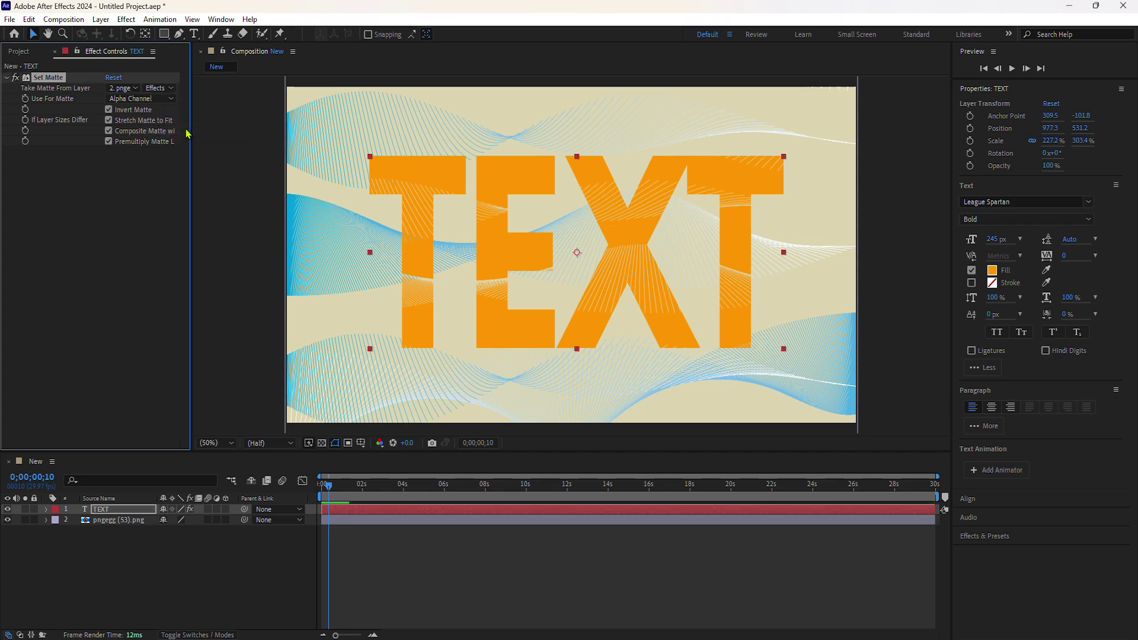
click(146, 88)
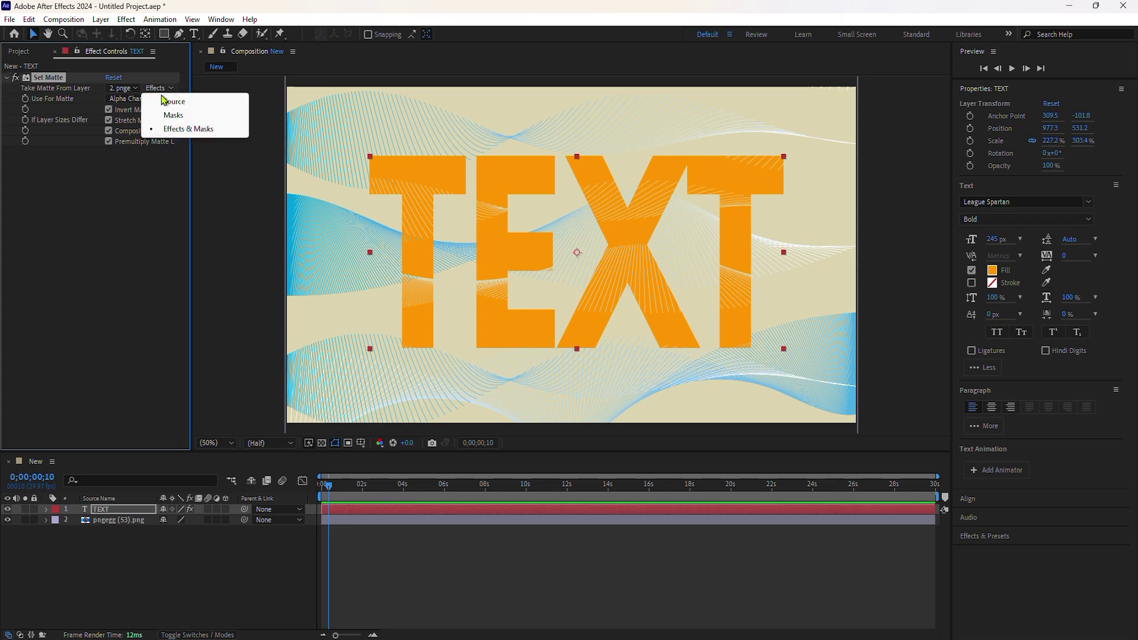
click(172, 98)
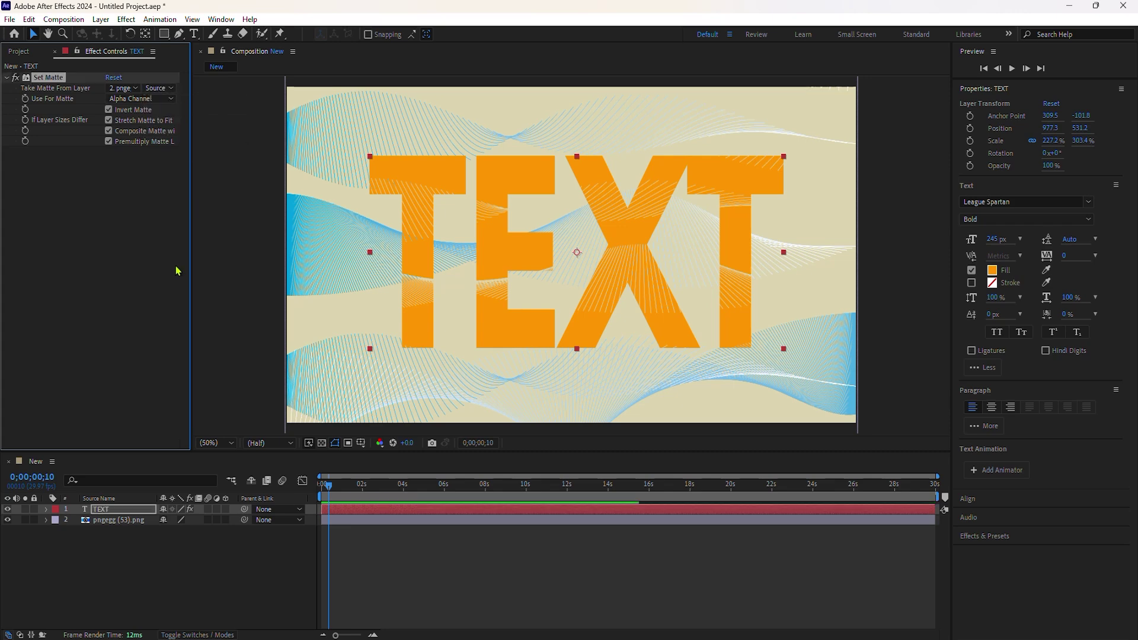
Try Luminance as the matte channel, then revert to Alpha Channel.
click(148, 101)
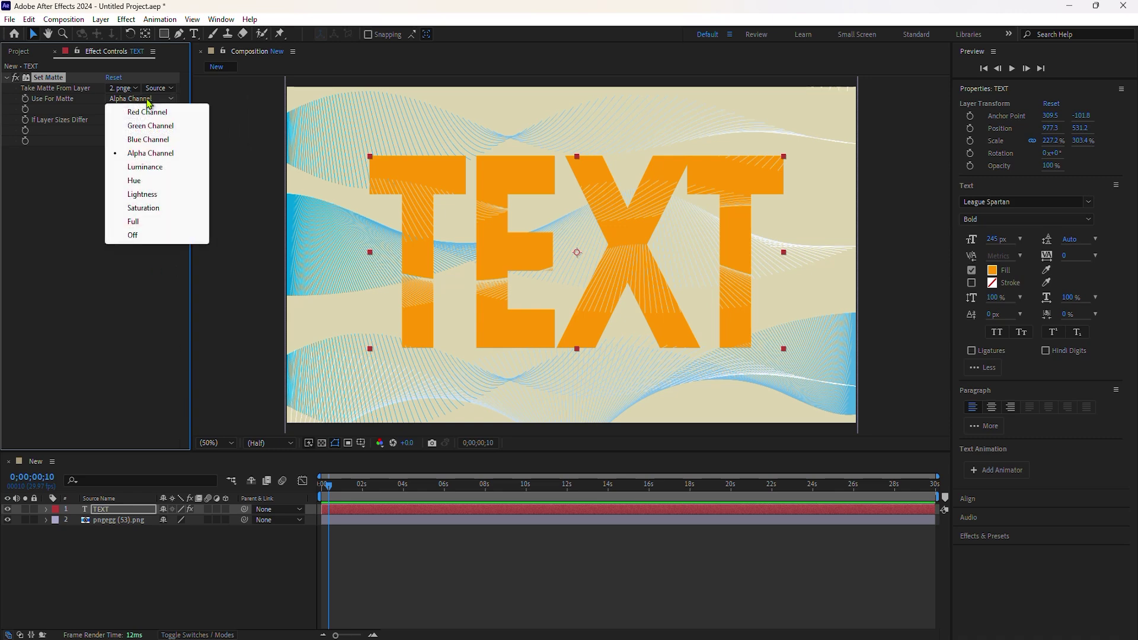
click(157, 168)
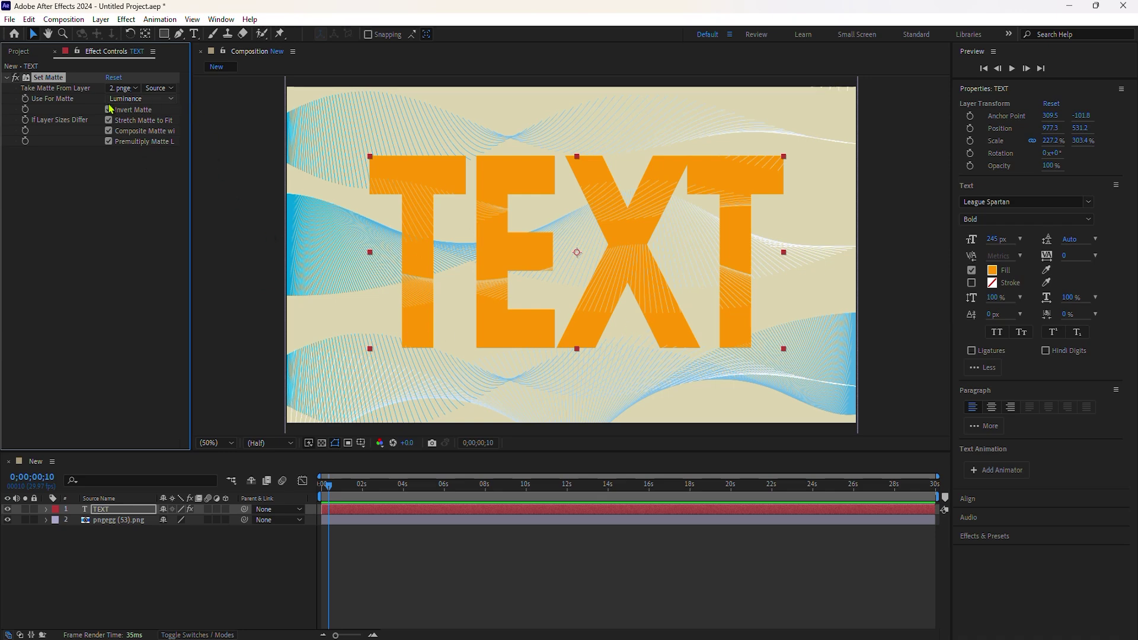
click(143, 98)
click(143, 157)
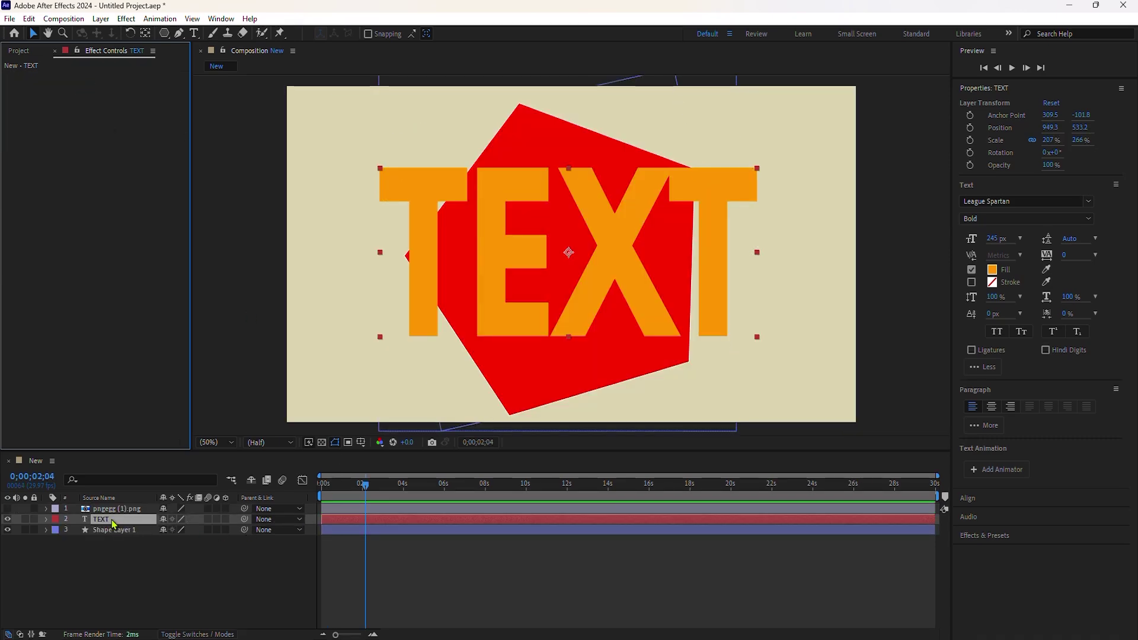
click(113, 529)
Add a Set Matte to TEXT taking its matte from 3. Shape Layer 1, with the transparency grid on.
click(104, 519)
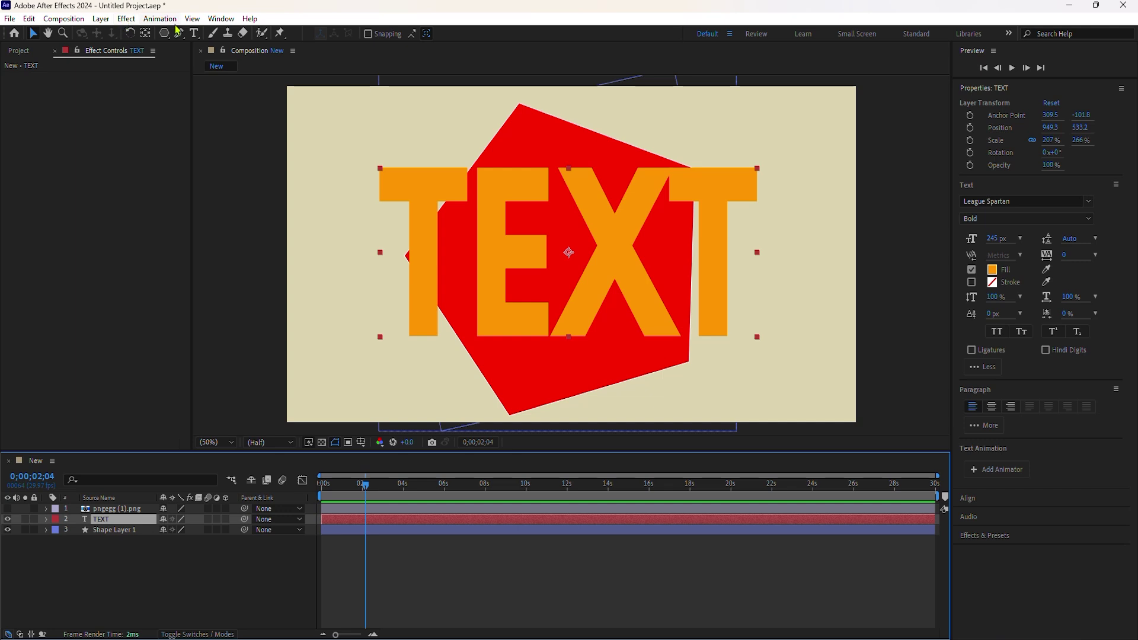
click(128, 19)
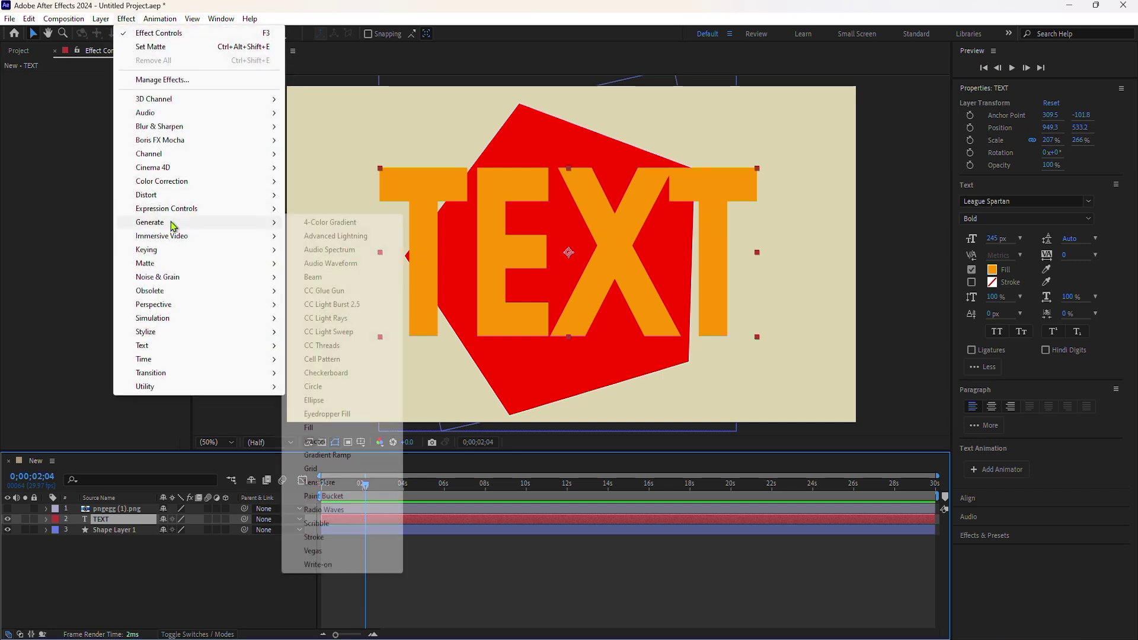
mouse_move(175, 154)
click(332, 291)
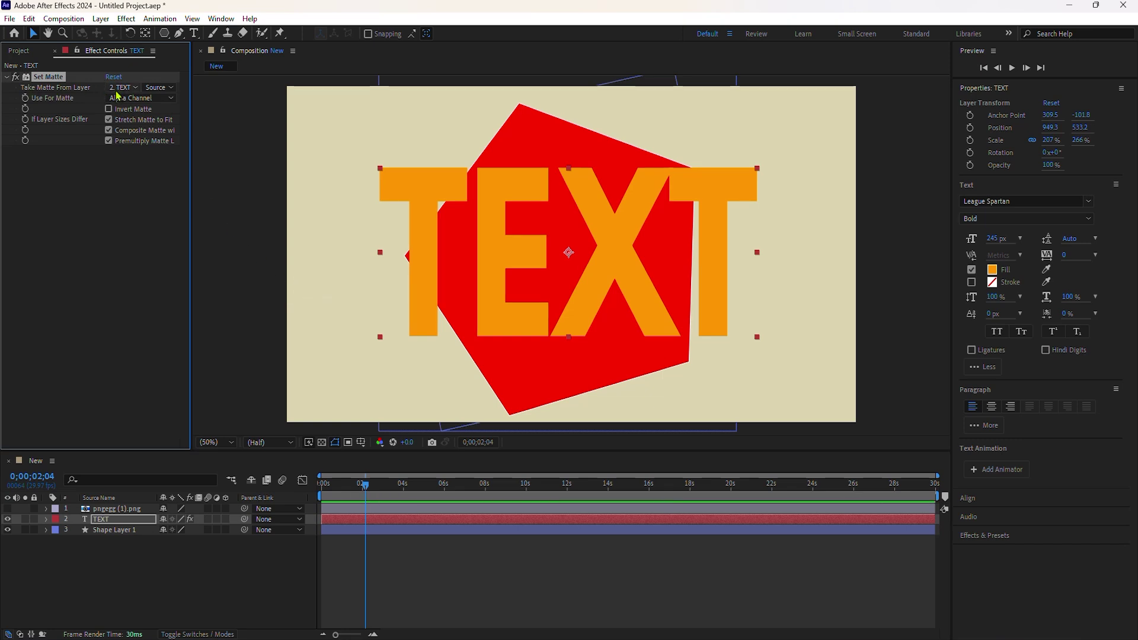
click(130, 88)
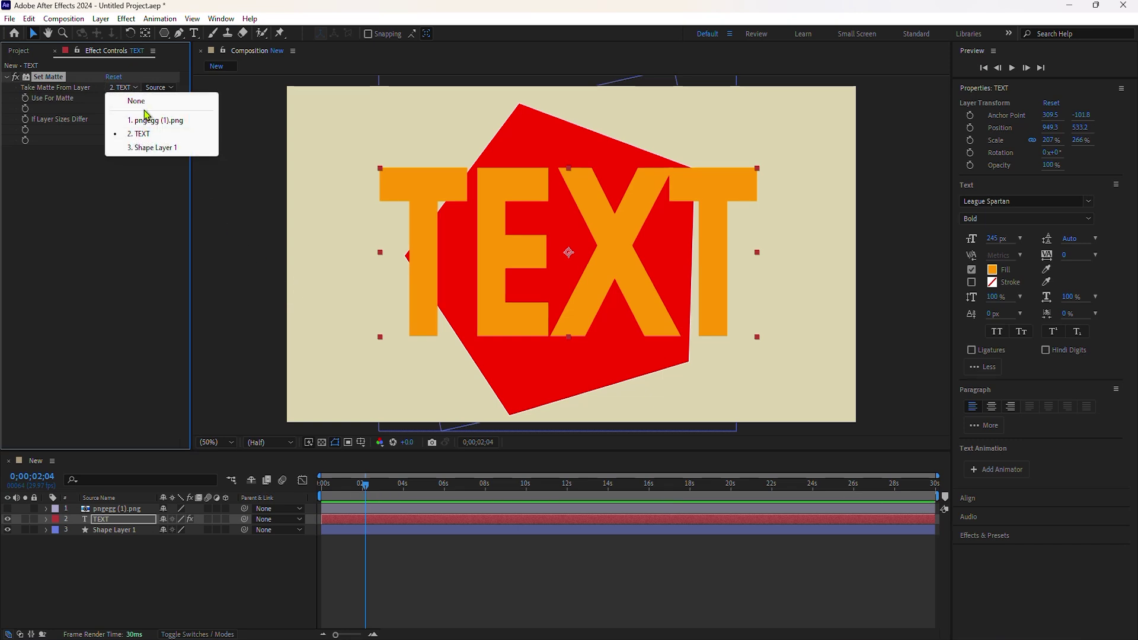
click(153, 148)
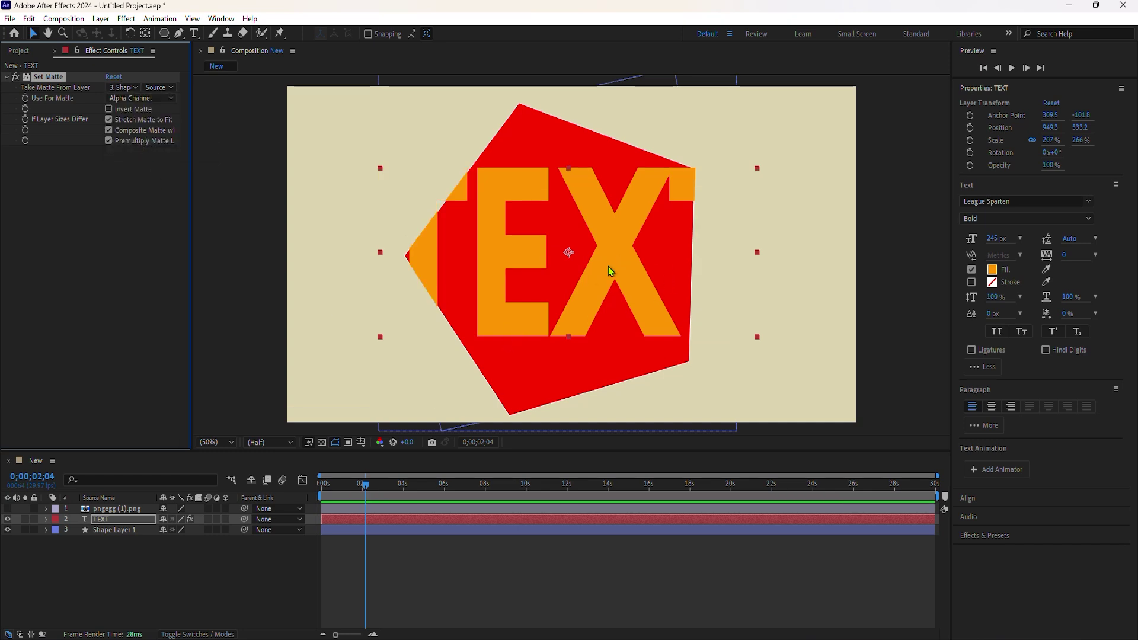
click(322, 443)
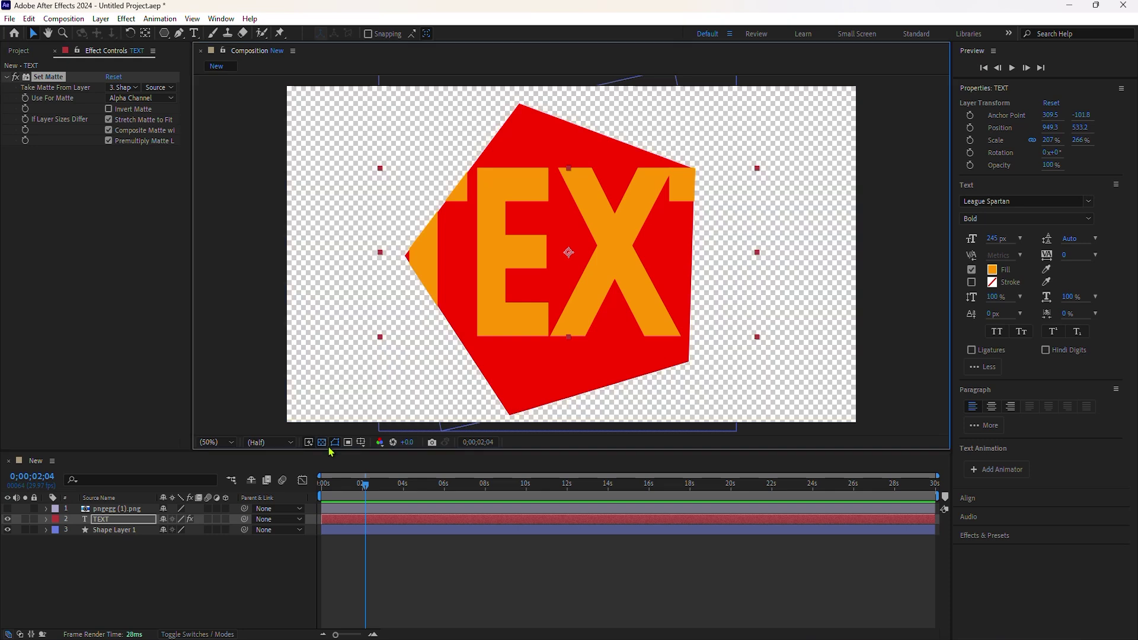
Shift the red pentagon on Shape Layer 1 slightly to the left.
click(108, 528)
click(106, 519)
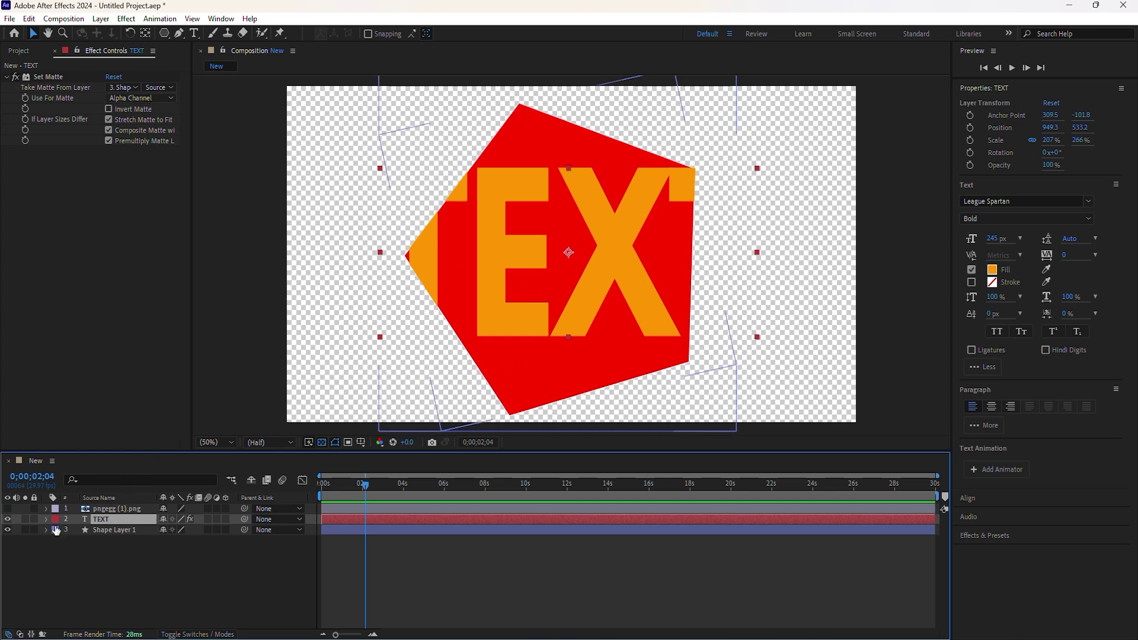
click(112, 530)
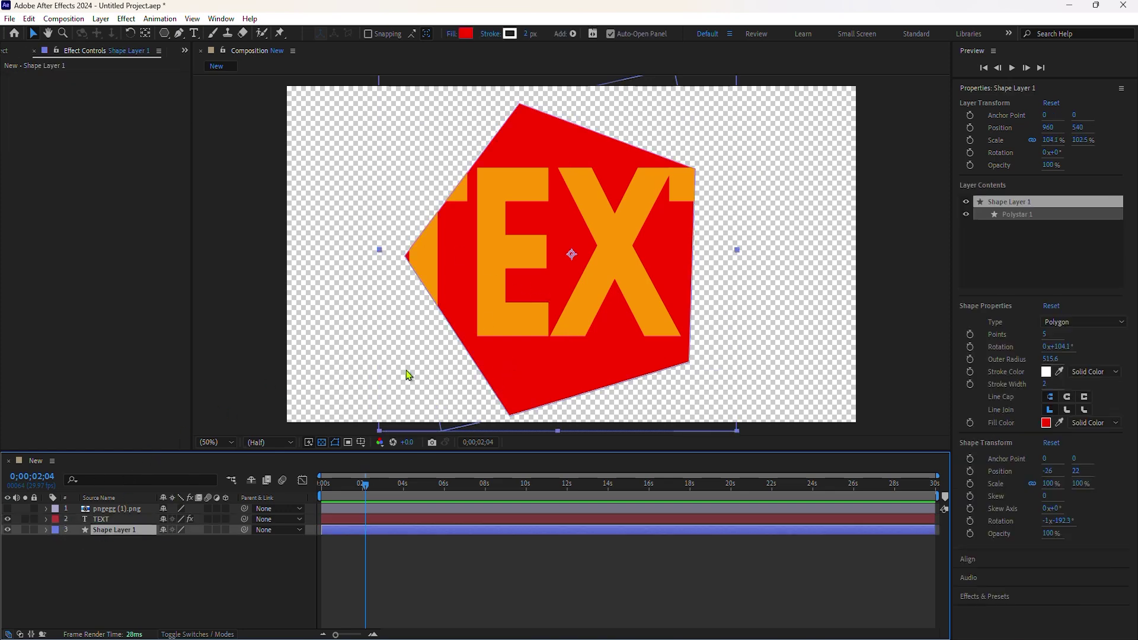
mouse_move(589, 305)
mouse_down()
mouse_move(534, 306)
mouse_move(739, 302)
mouse_move(549, 283)
mouse_move(625, 290)
mouse_up()
Toggle Invert Matte on and back off so the text shows only inside the pentagon.
click(103, 519)
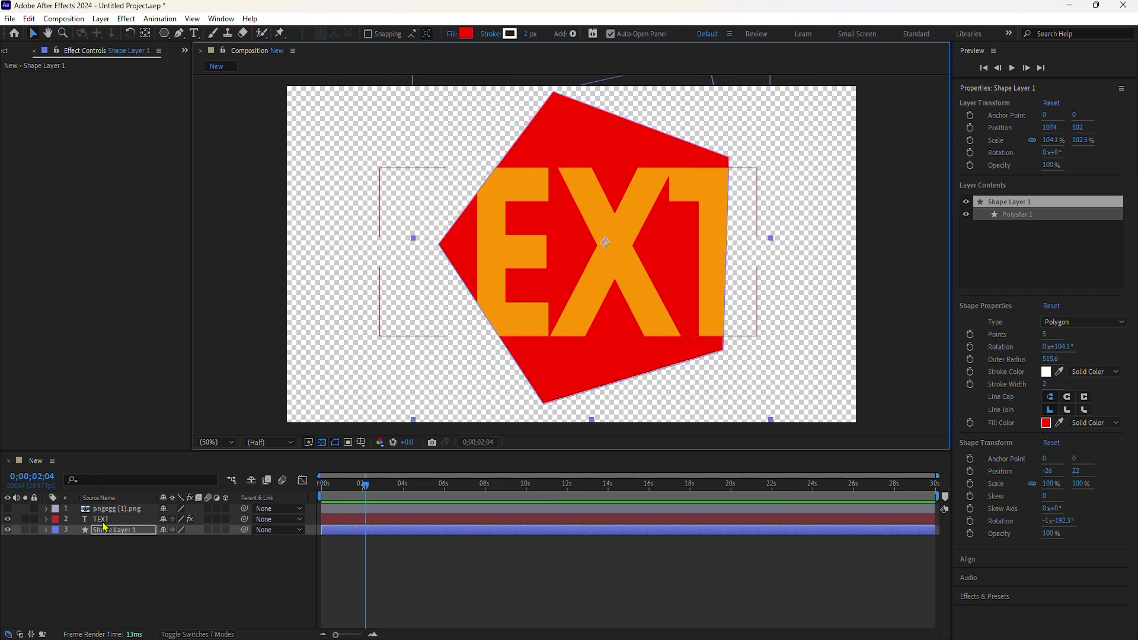
click(109, 109)
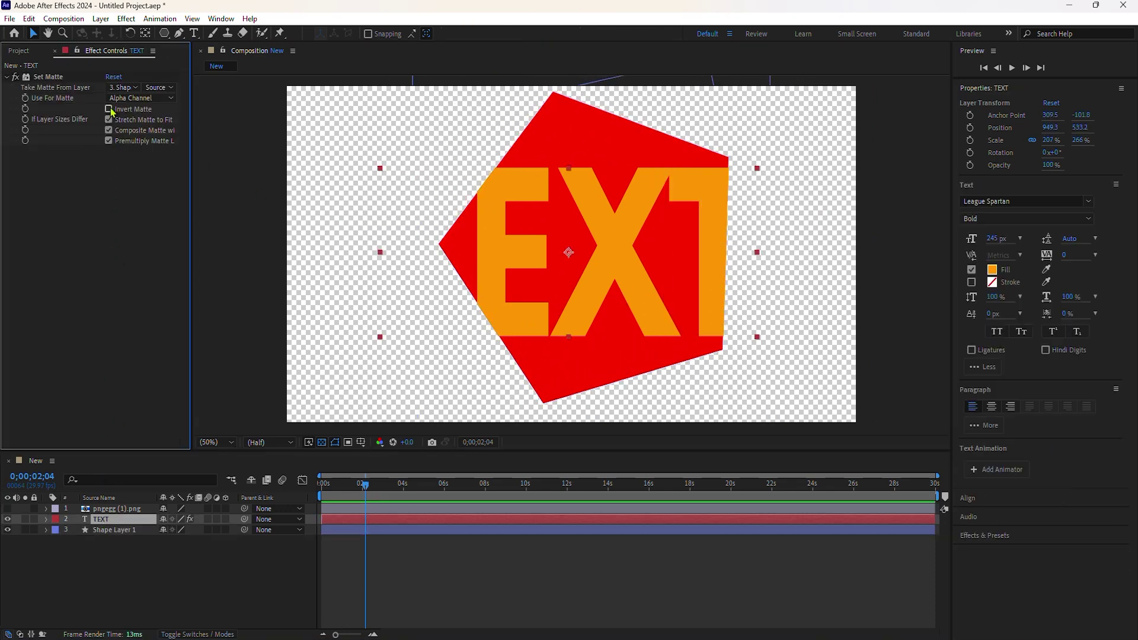
mouse_move(609, 302)
mouse_down()
mouse_move(551, 297)
mouse_move(653, 302)
mouse_move(619, 300)
mouse_up()
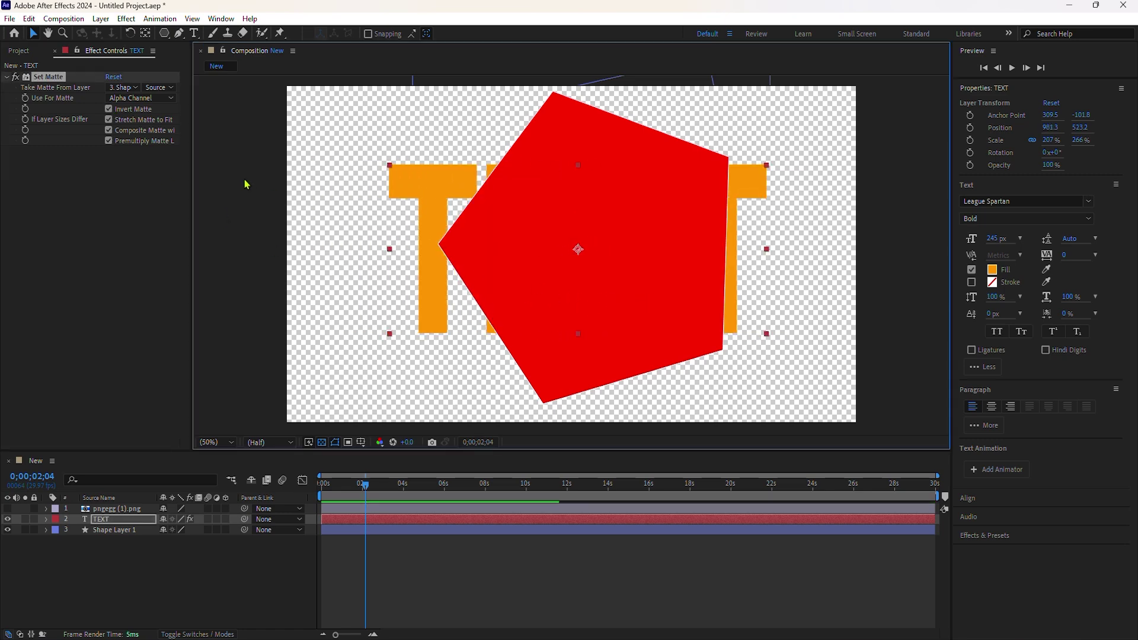
click(107, 115)
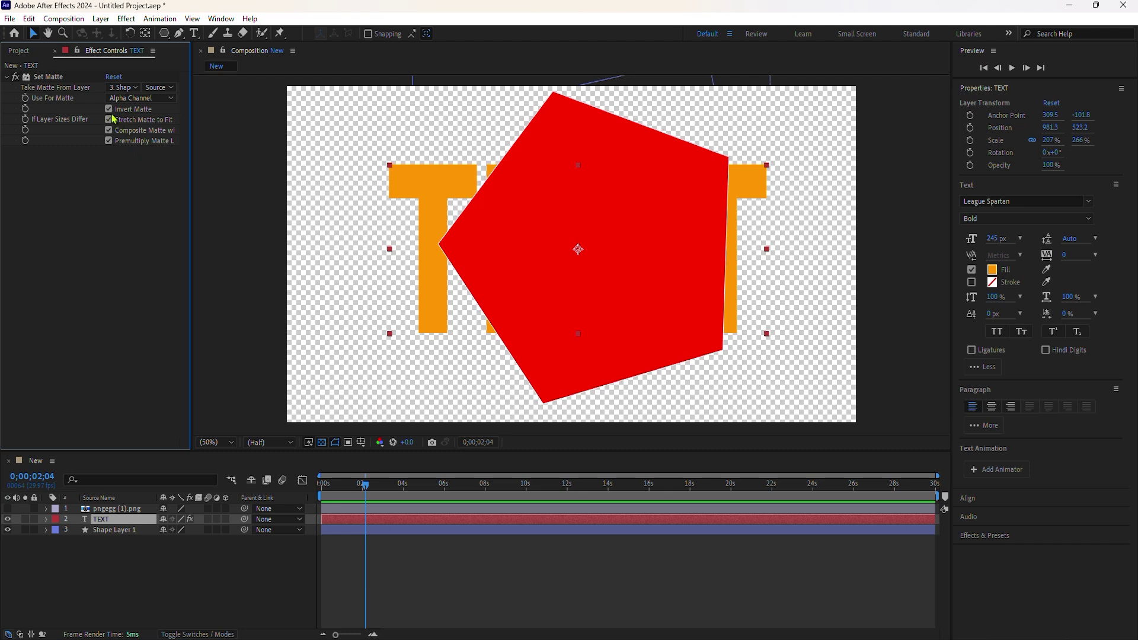
click(109, 110)
Move the TEXT right within the pentagon and hide Shape Layer 1.
click(96, 520)
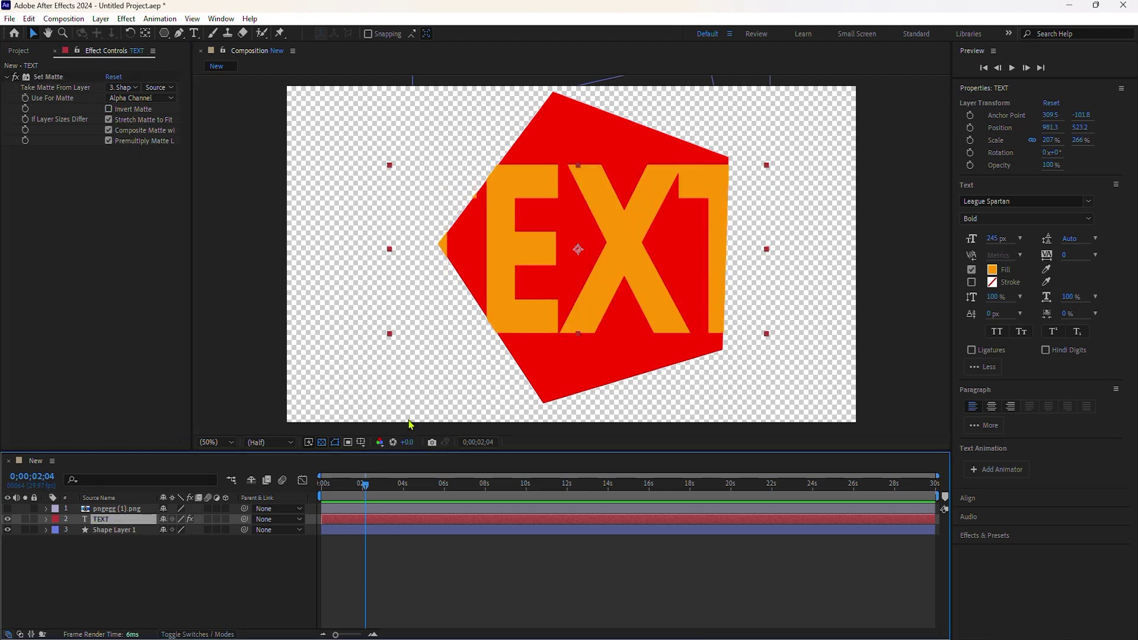
drag(550, 279, 596, 284)
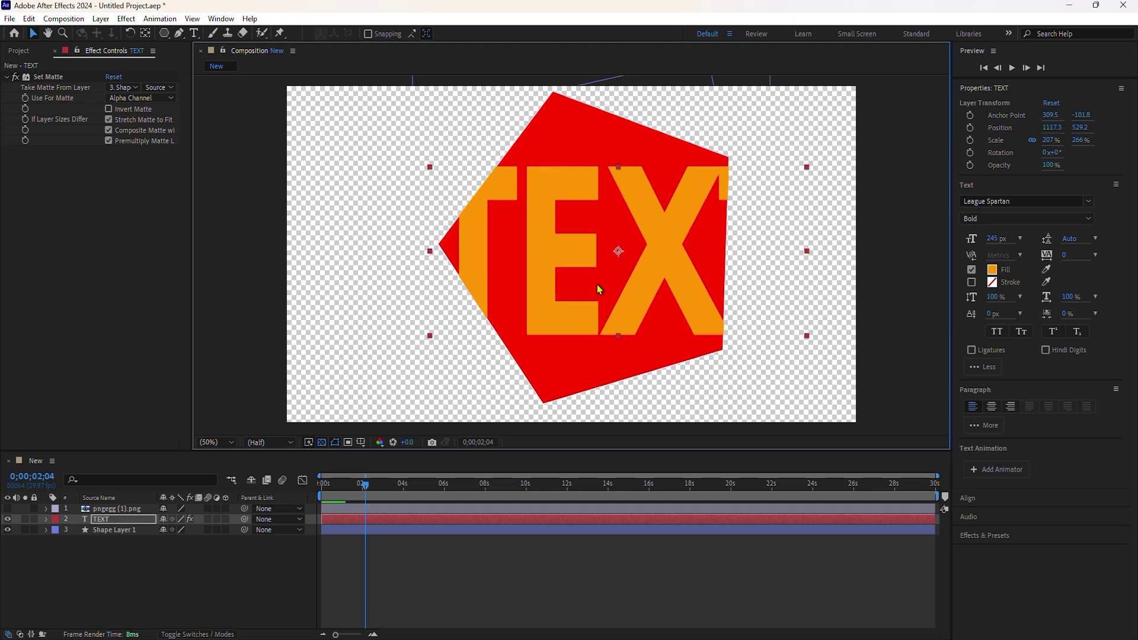
click(8, 529)
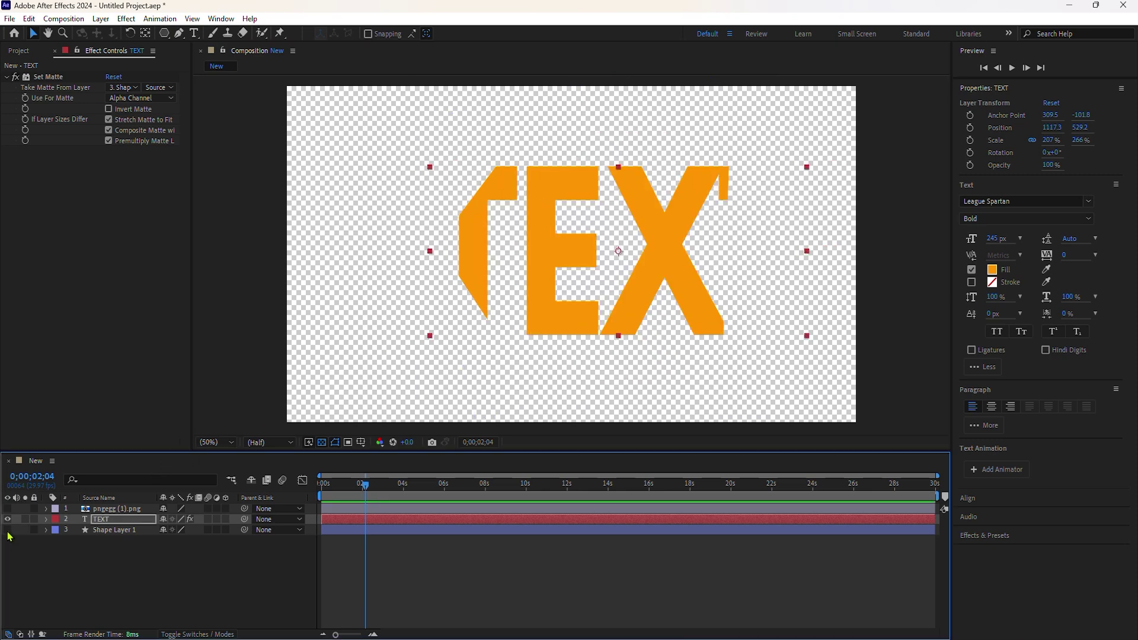
drag(493, 340, 545, 291)
Show the red pentagon and the butterfly illustration layer, nudging the pentagon up-left.
click(7, 530)
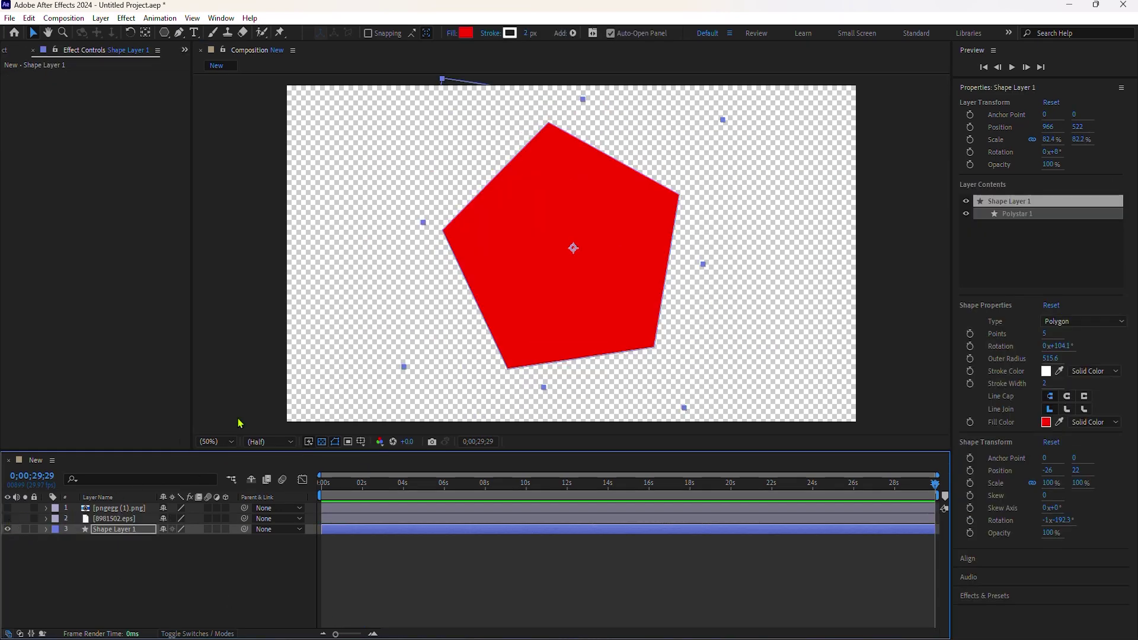
click(7, 529)
click(7, 529)
click(8, 519)
mouse_move(548, 265)
mouse_down()
mouse_move(587, 268)
mouse_move(543, 261)
mouse_up()
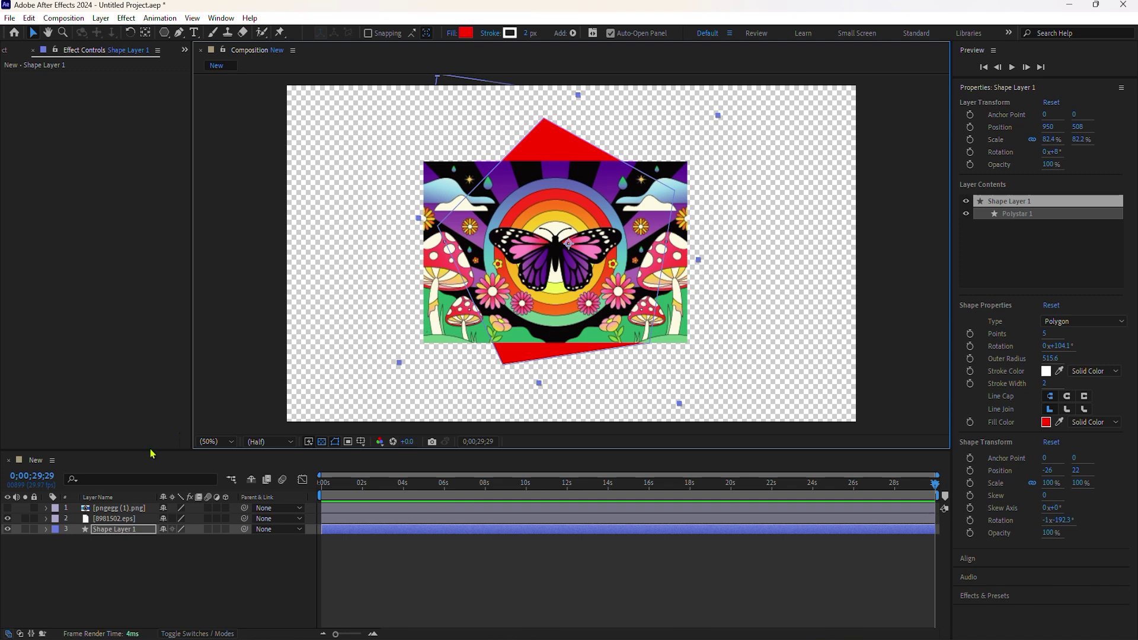
Add a Set Matte to 8981502.eps taking its matte from 3. Shape Layer 1.
key(ctrl+Up)
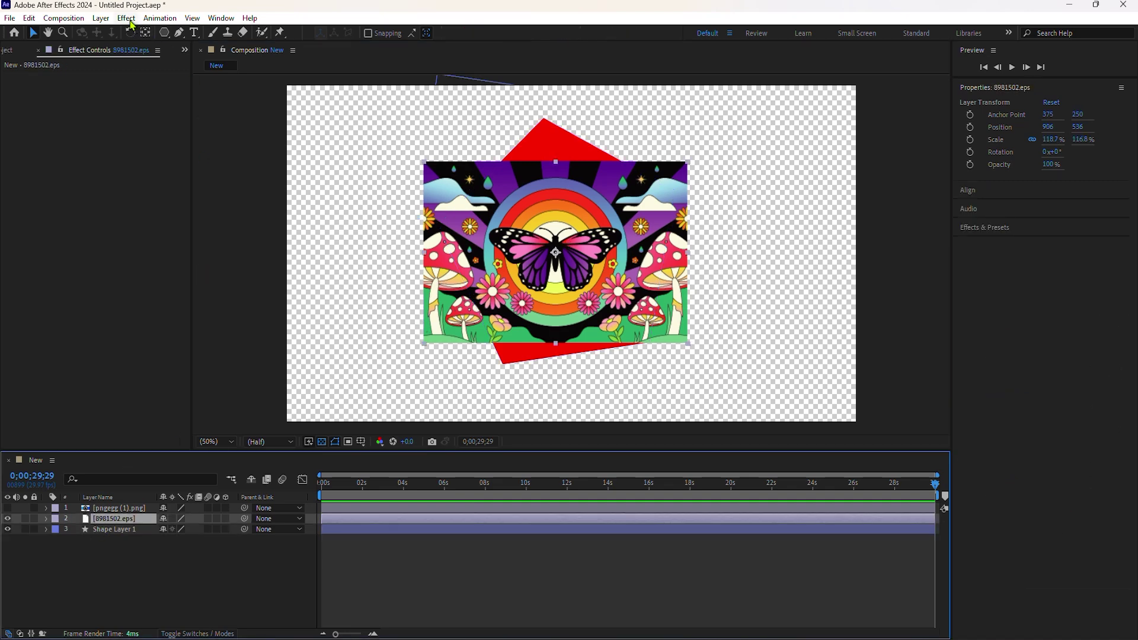
click(130, 20)
mouse_move(252, 154)
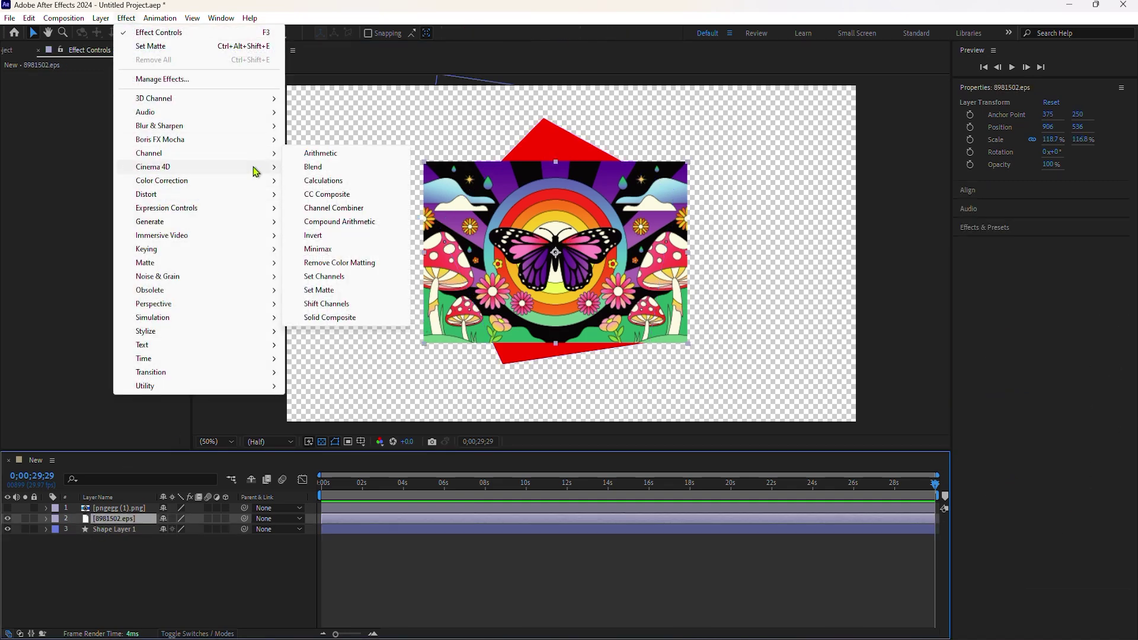
click(319, 290)
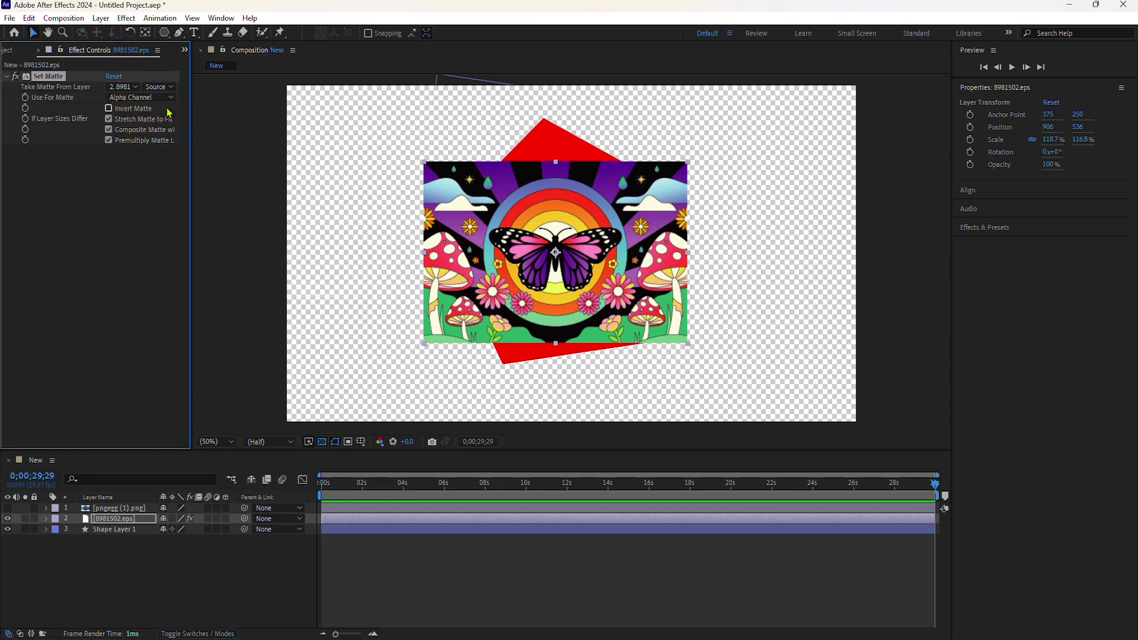
click(124, 87)
click(152, 146)
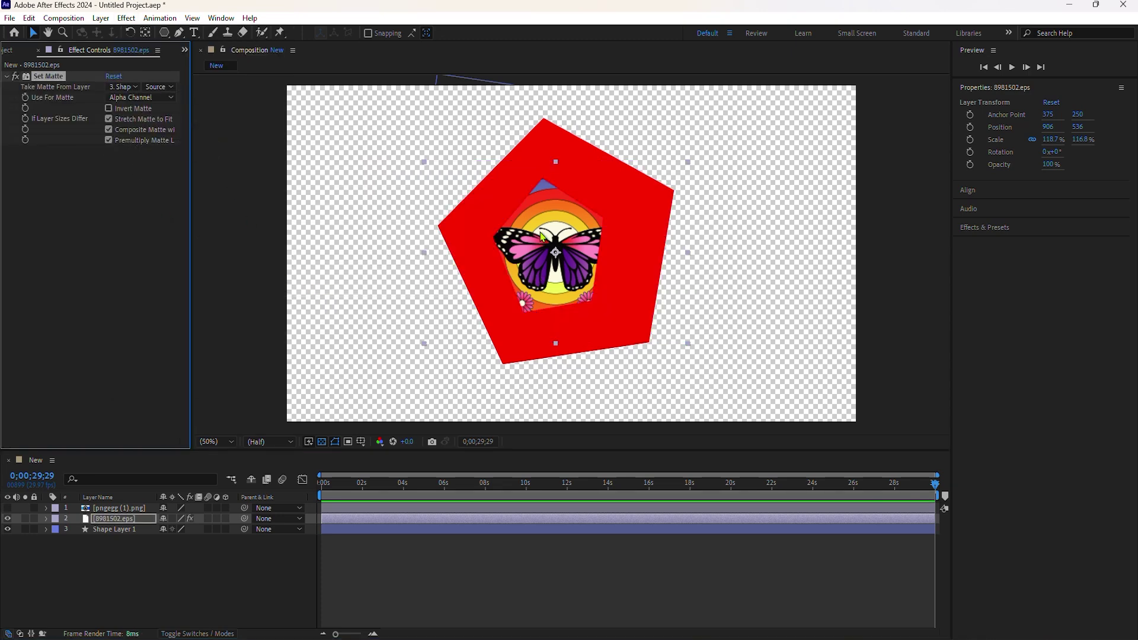
Enable Continuously Rasterize on 8981502.eps and reposition it, then show the starburst and hide the illustration.
click(174, 519)
drag(553, 266, 600, 260)
click(173, 519)
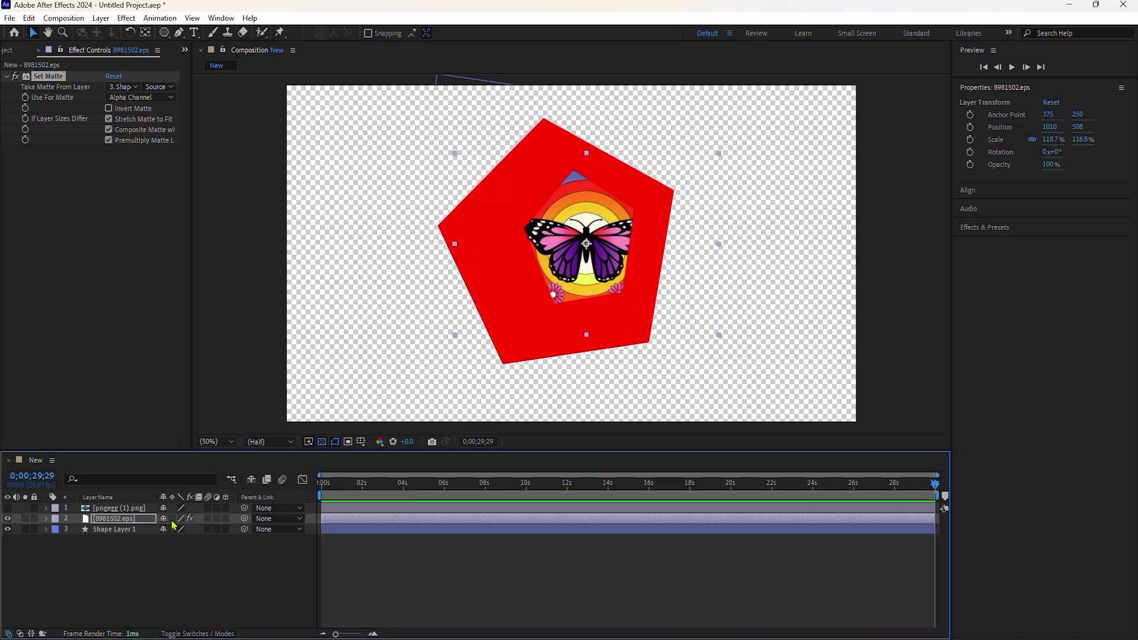
double_click(547, 266)
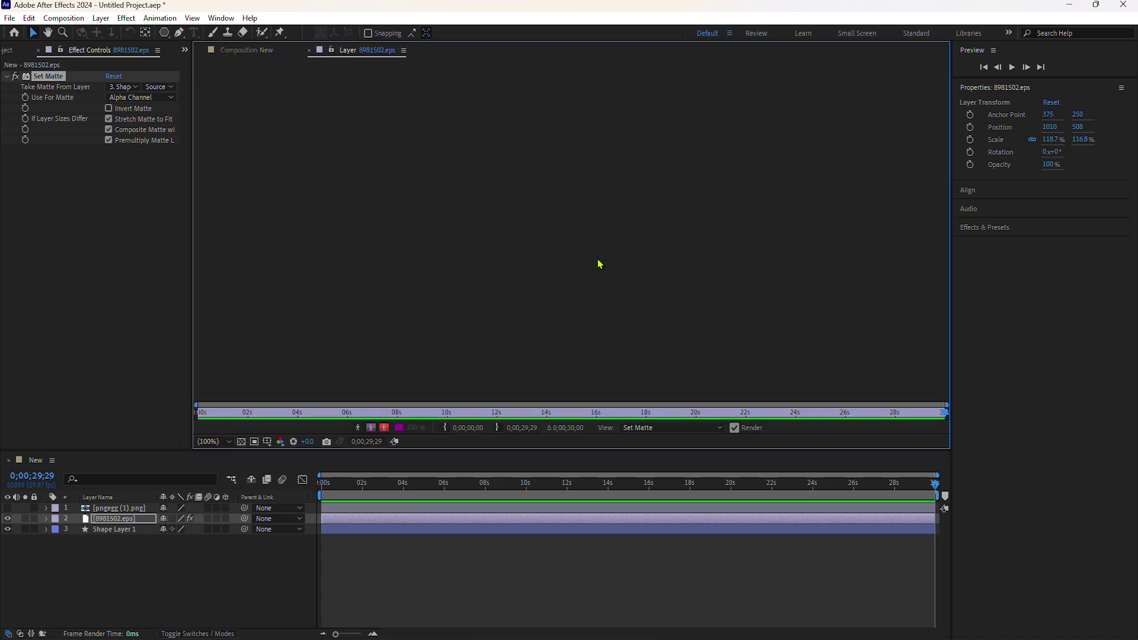
click(308, 49)
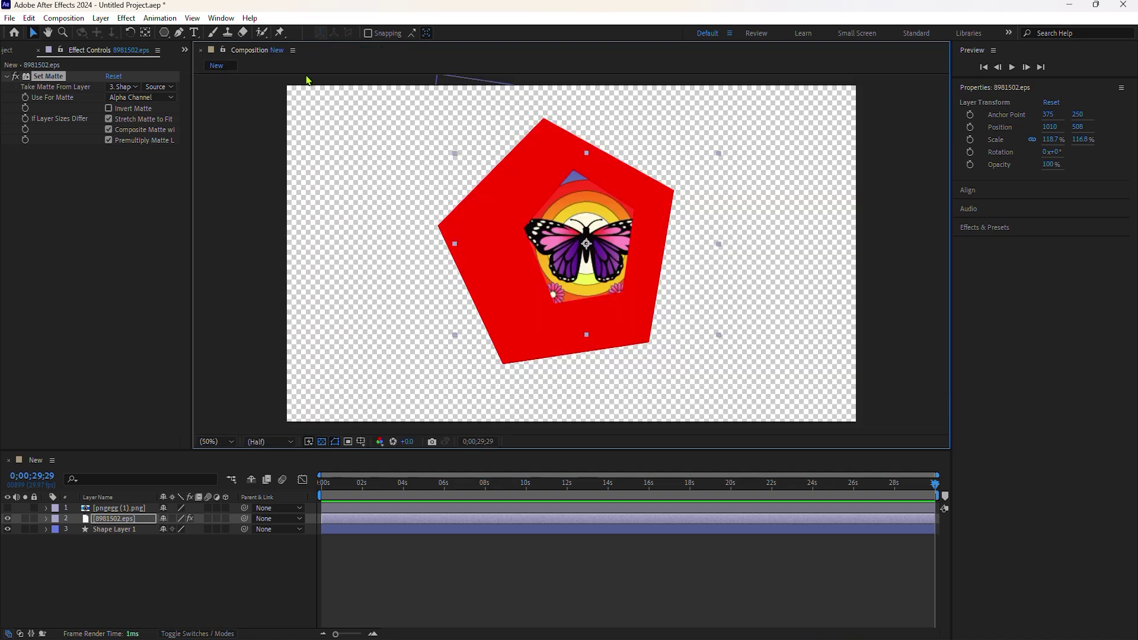
click(171, 520)
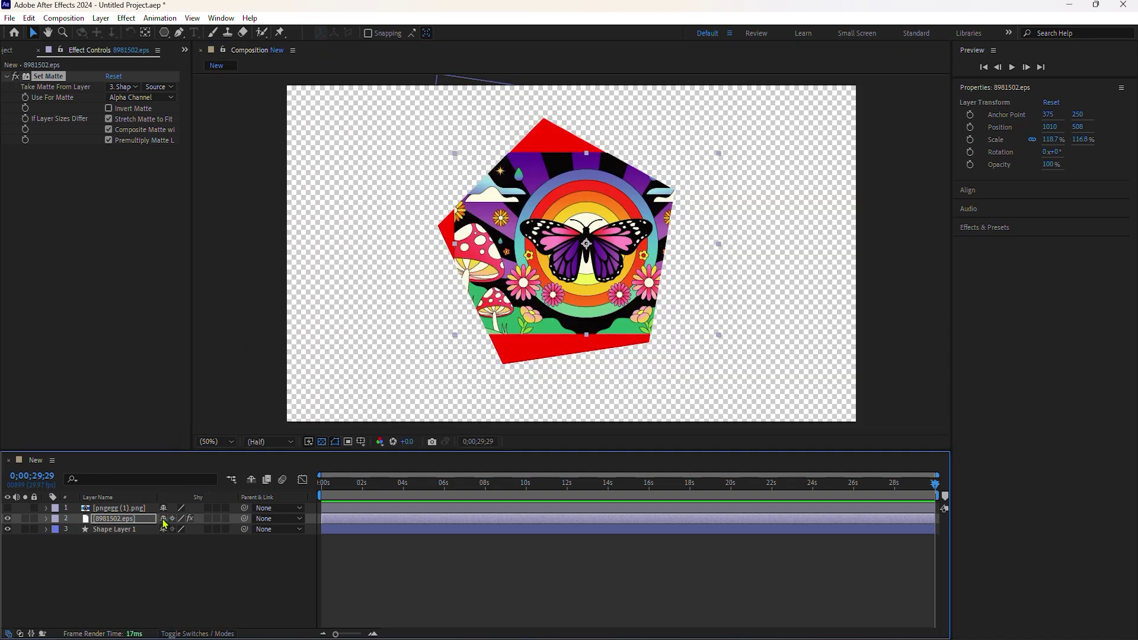
click(8, 508)
click(7, 519)
Pre-compose the pngegg (1).png starburst into pngegg (1).png Comp 1.
click(116, 510)
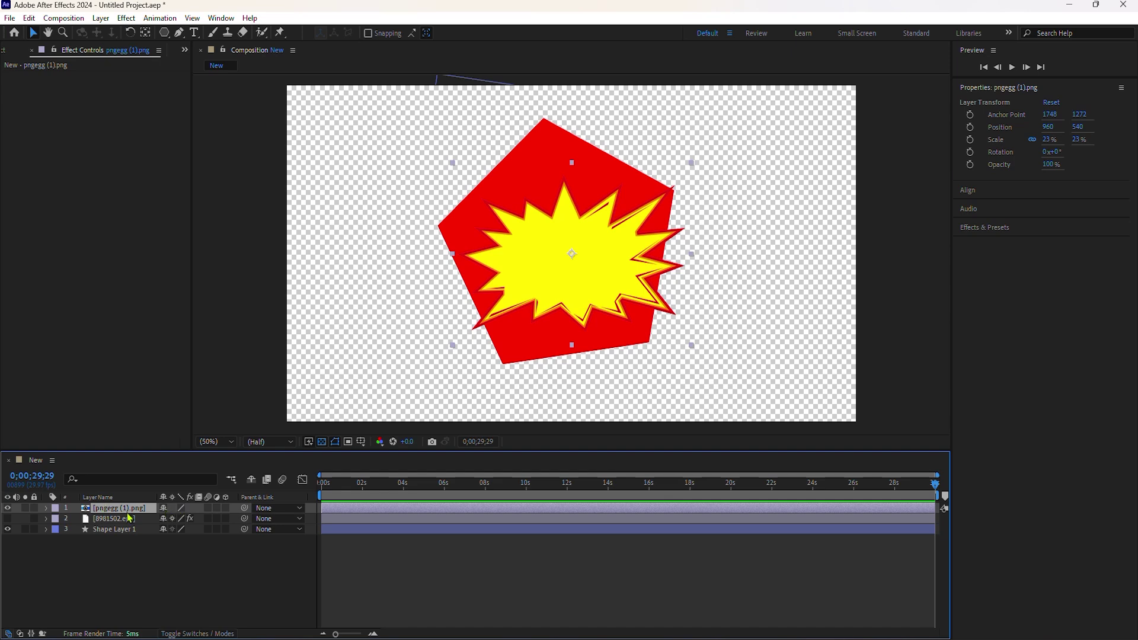
drag(569, 287, 561, 280)
right_click(85, 509)
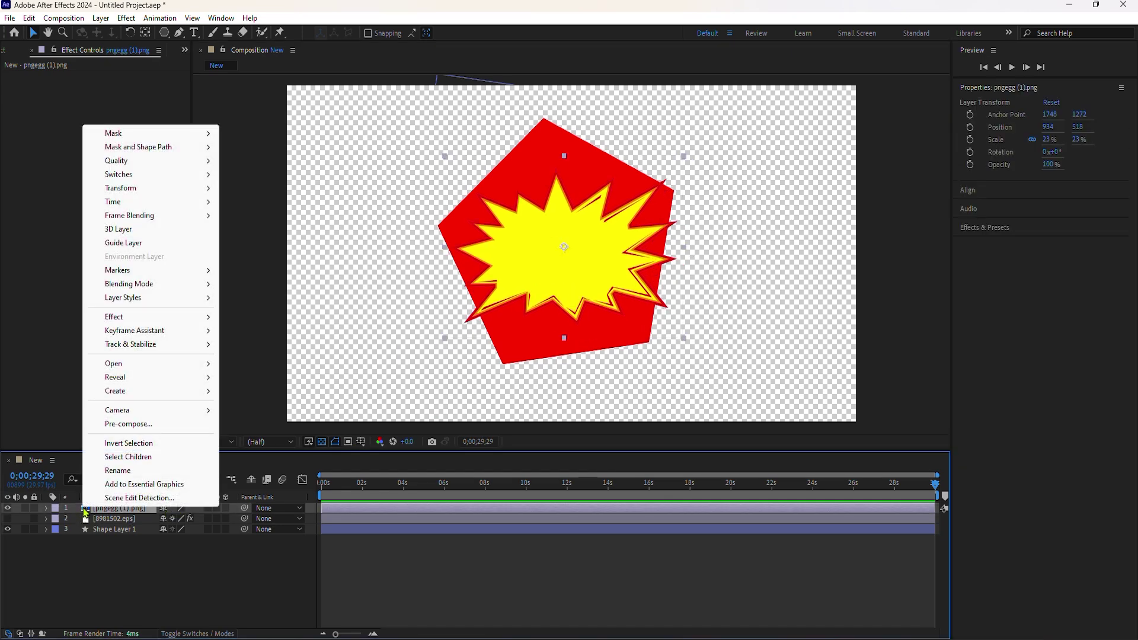
mouse_move(137, 147)
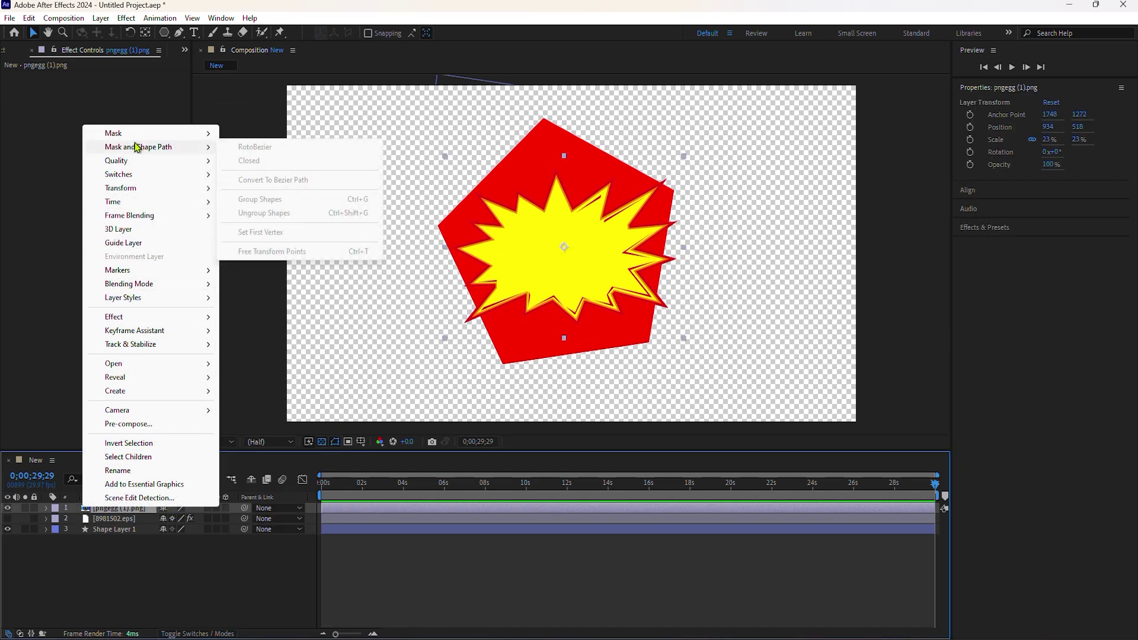
click(131, 424)
click(590, 404)
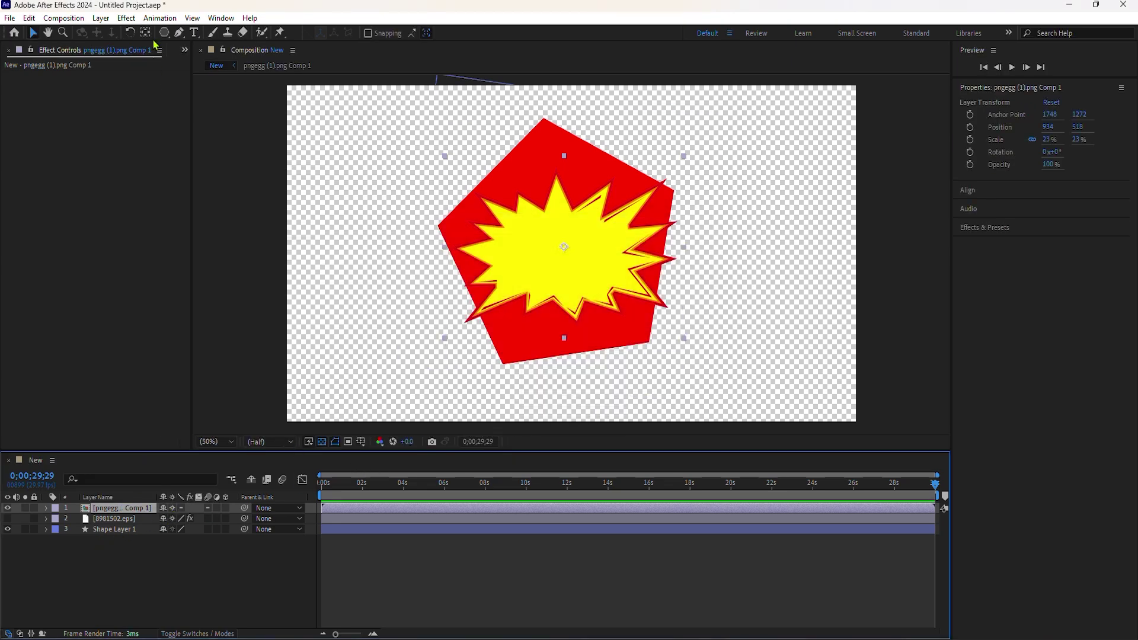
Add a Set Matte from 3. Shape Layer 1 to the starburst comp and move it higher.
click(138, 22)
mouse_move(249, 149)
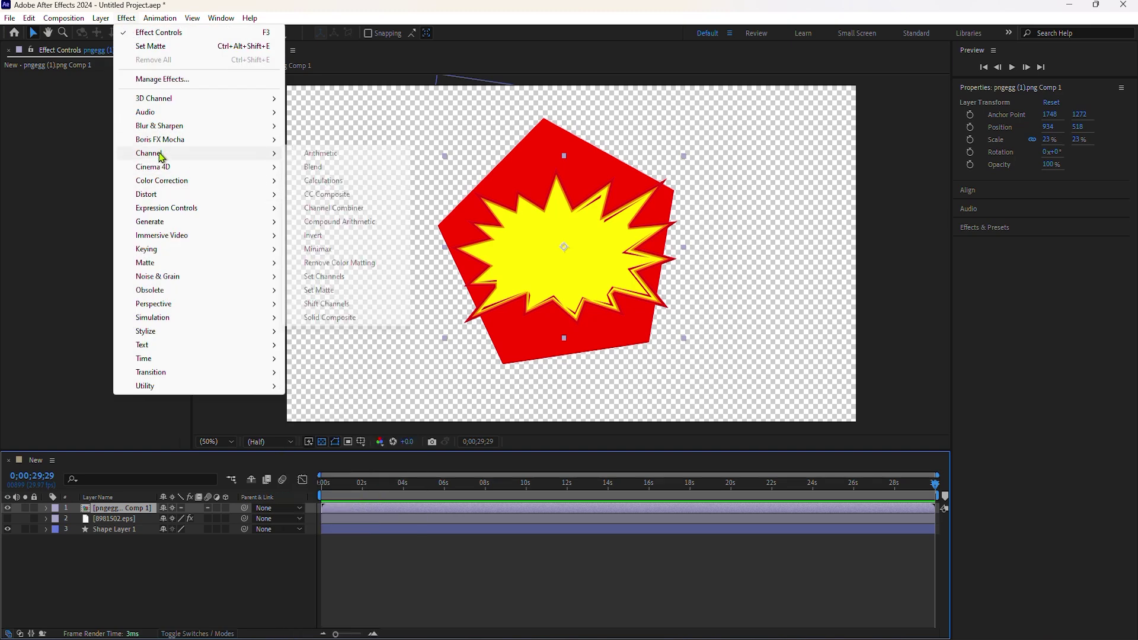
click(332, 292)
click(122, 86)
click(153, 145)
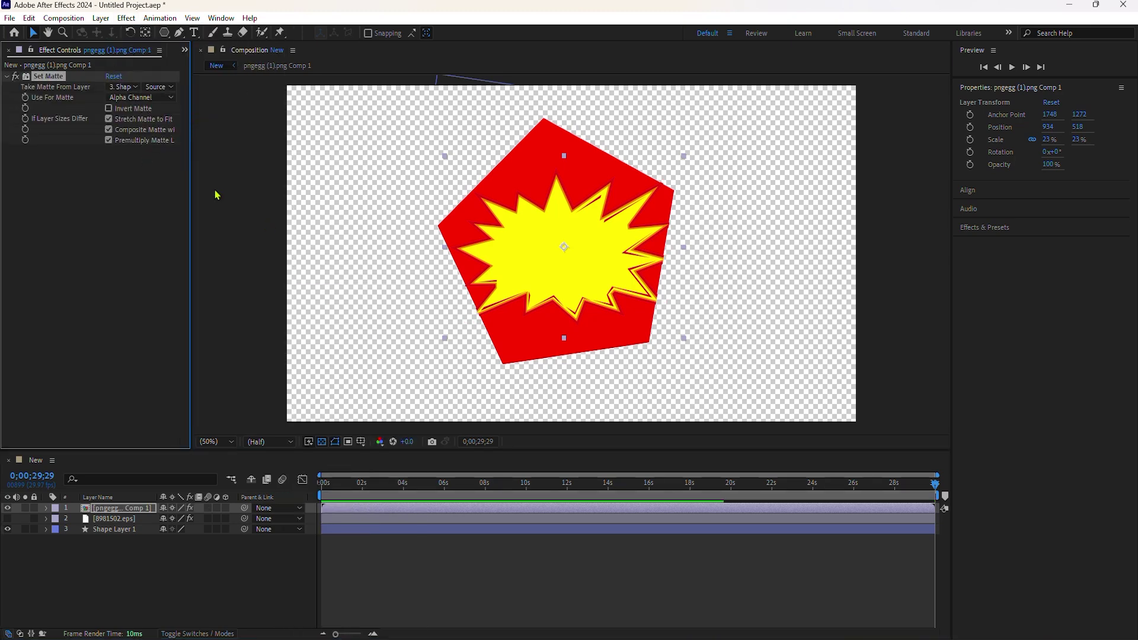
drag(552, 246, 549, 221)
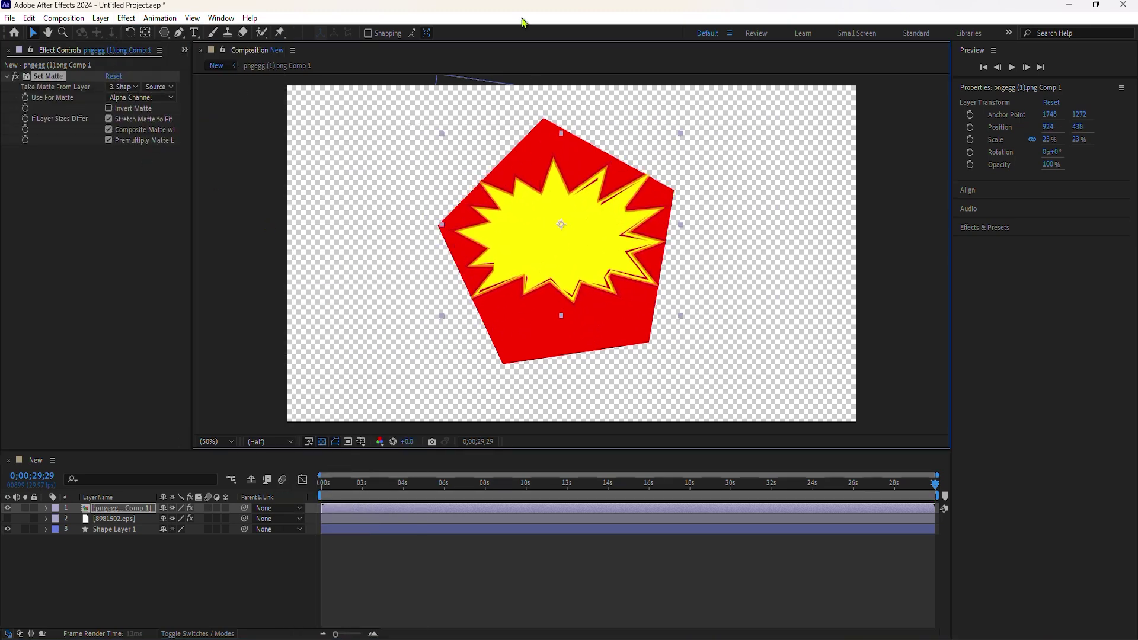